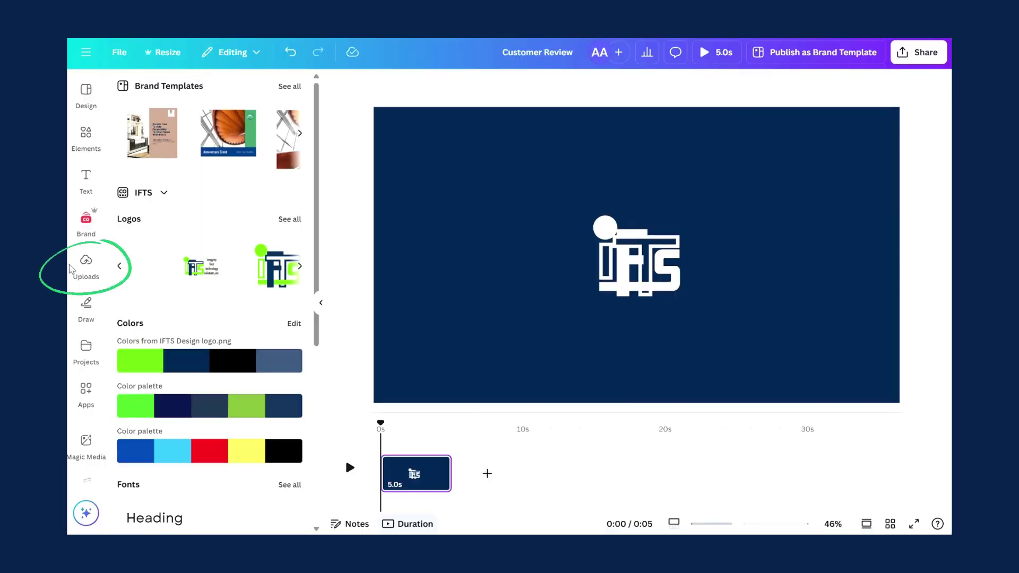
Add the uploaded 43.2-second video to the navy logo page, preview it, and select it.
click(85, 257)
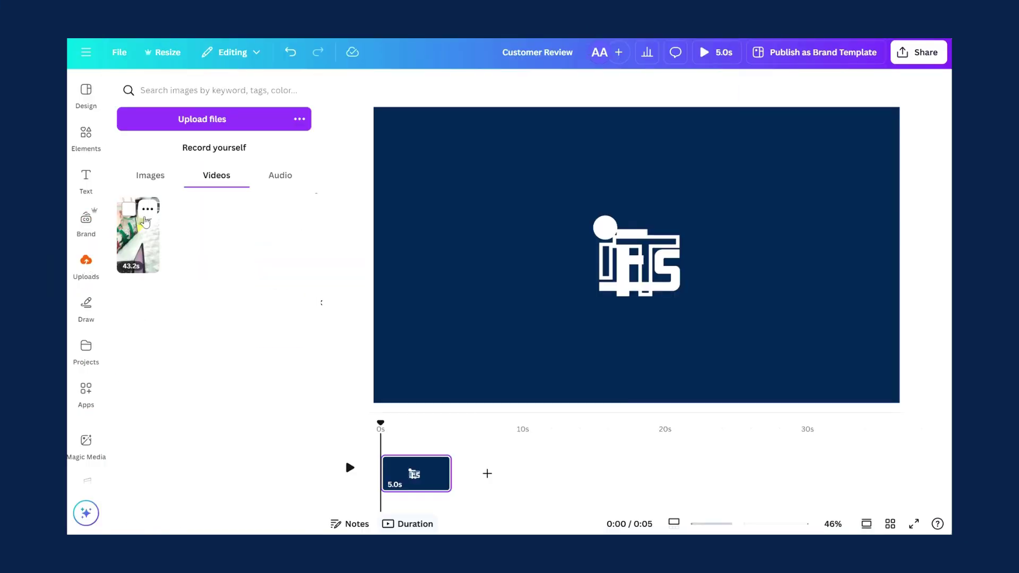
click(141, 249)
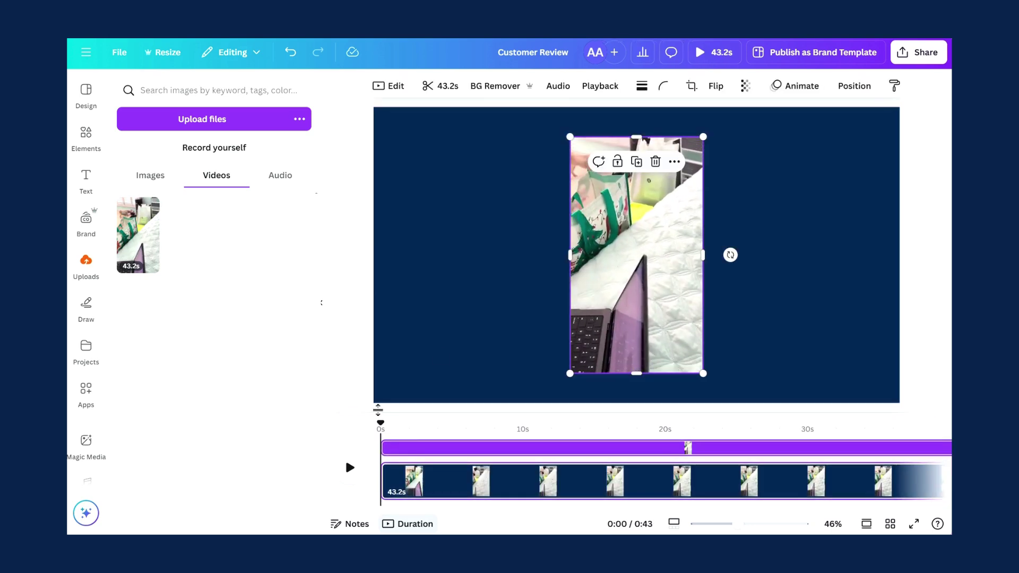
drag(380, 423, 444, 424)
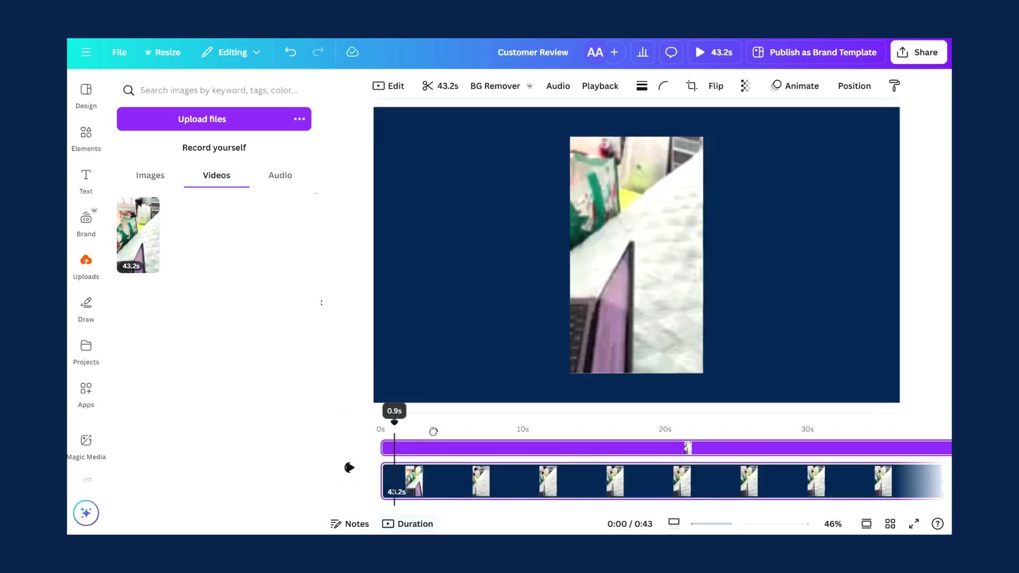
click(348, 469)
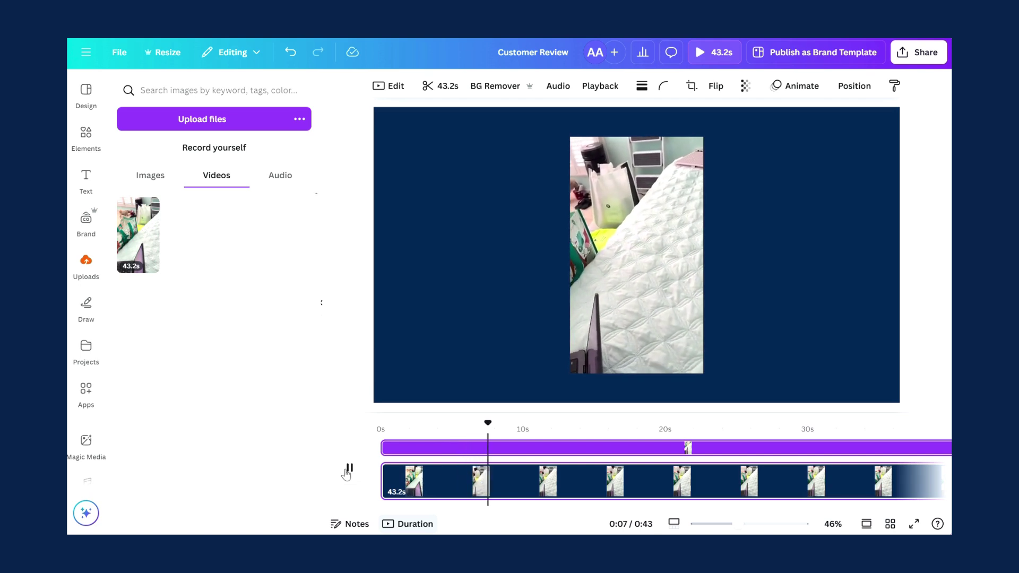
click(346, 471)
click(671, 272)
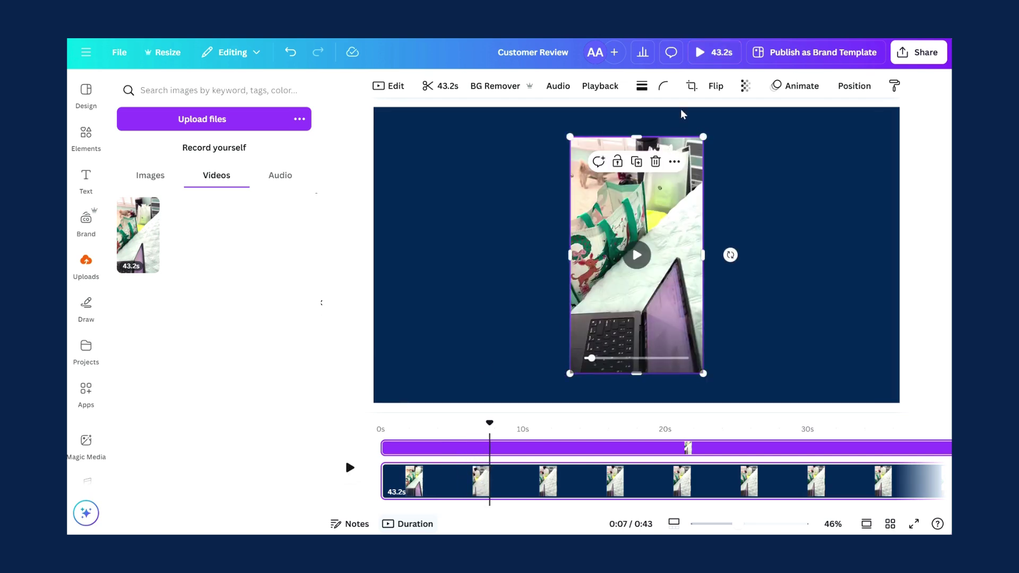
Lower the video's transparency slider from 100 to 0.
click(744, 88)
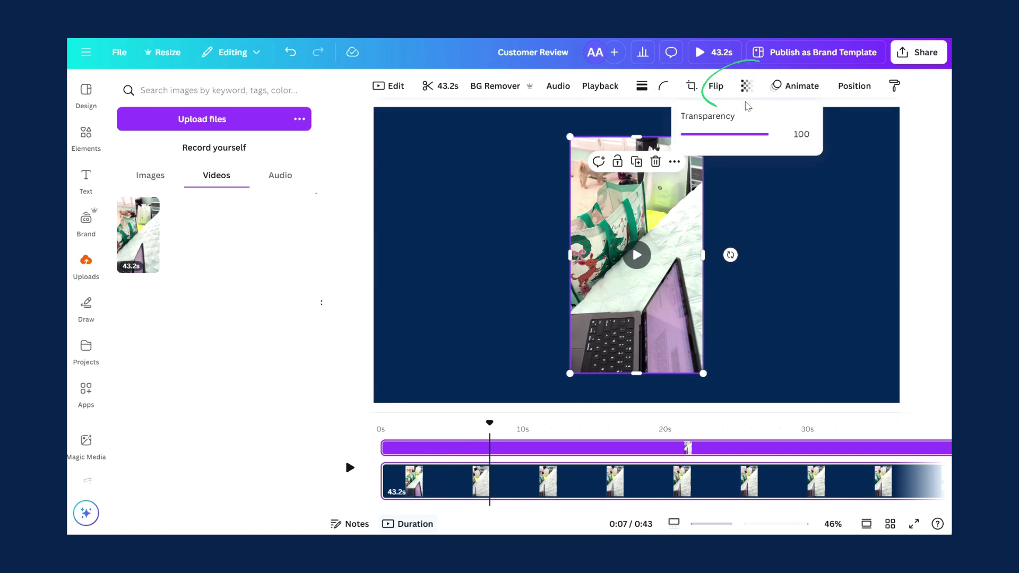
drag(773, 135, 662, 136)
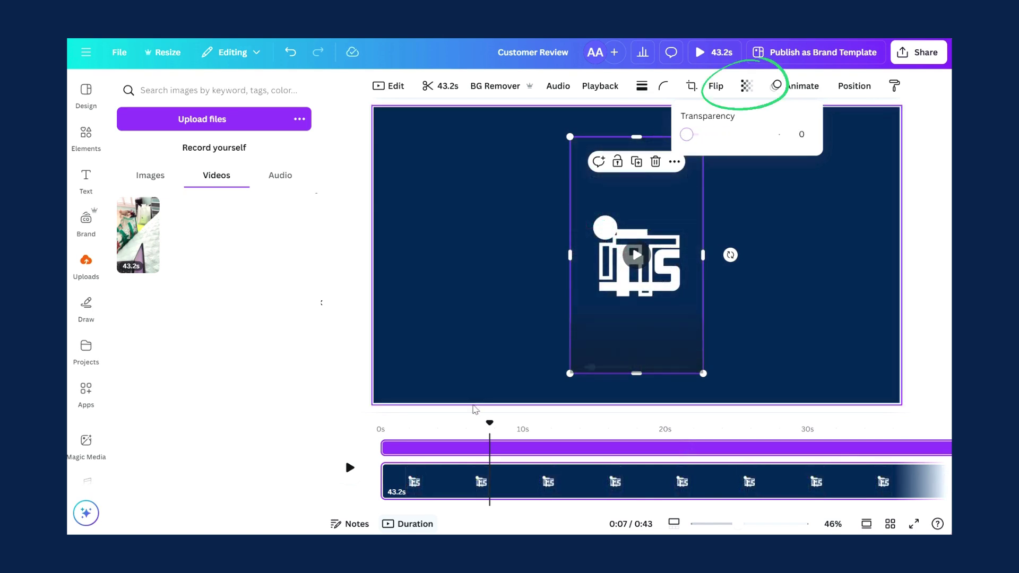
click(349, 467)
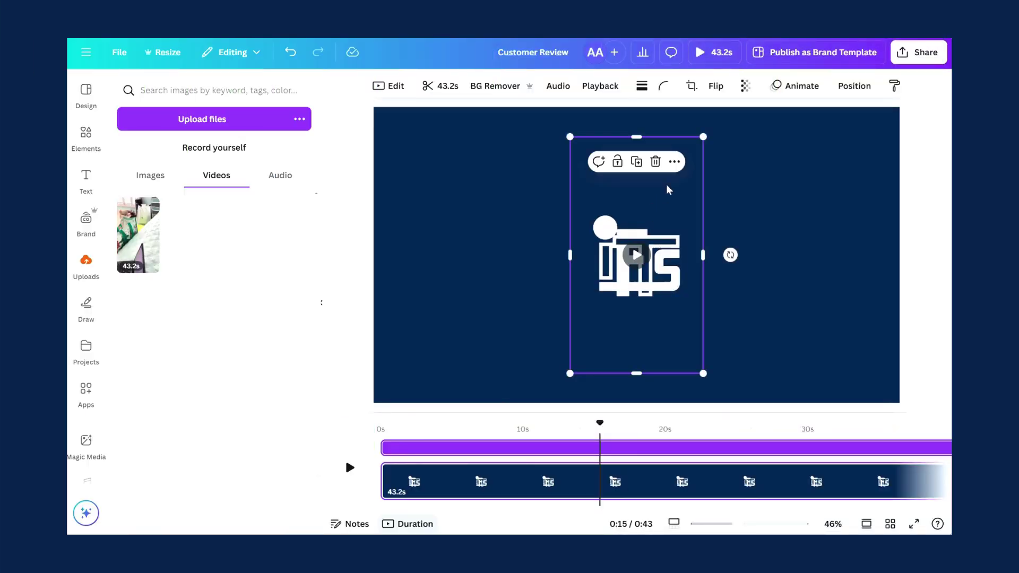
Restore the video to full opacity, extract its audio to a separate track, and reselect the video.
click(745, 90)
drag(685, 141, 802, 145)
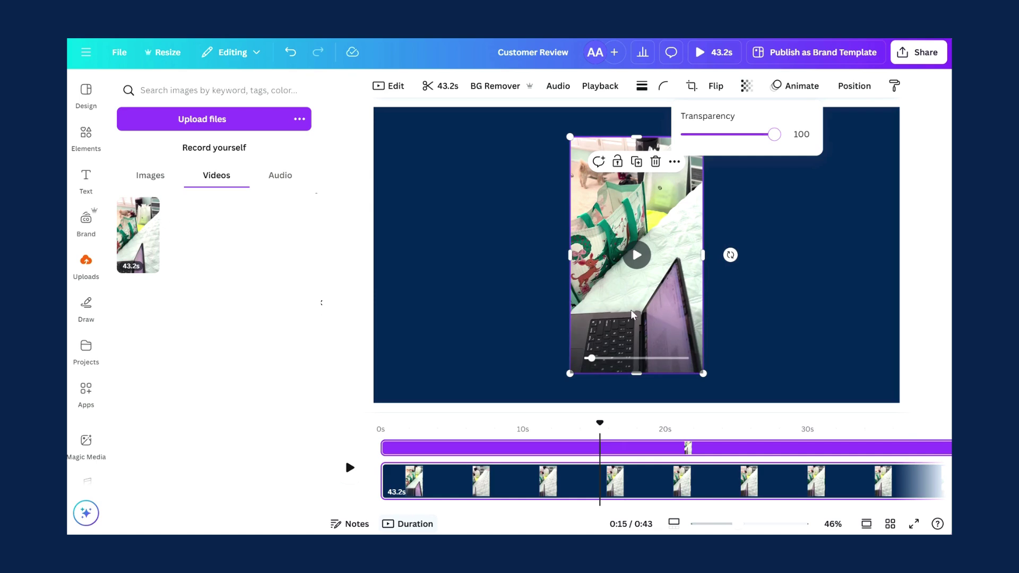
right_click(667, 300)
mouse_move(721, 305)
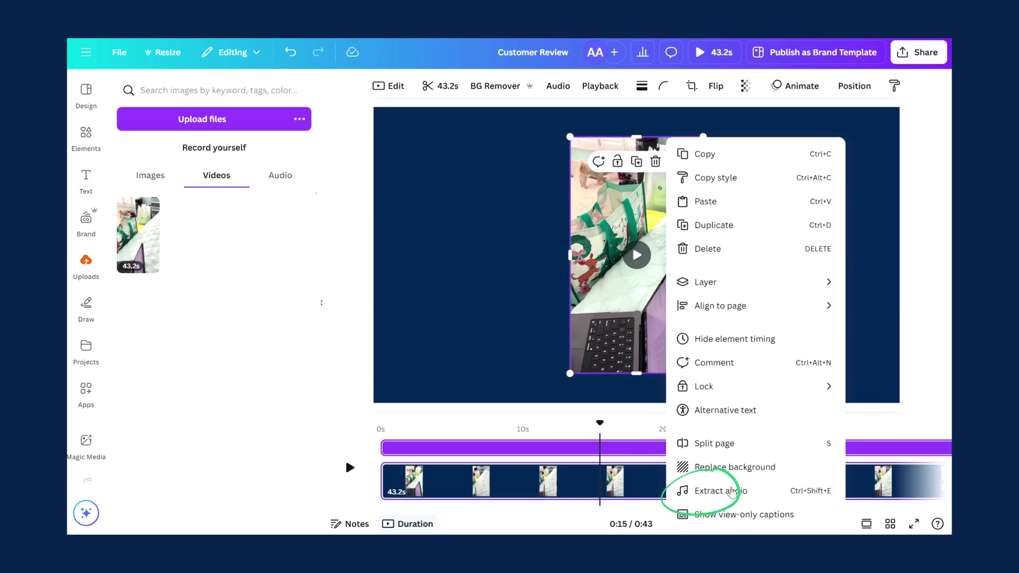
click(714, 492)
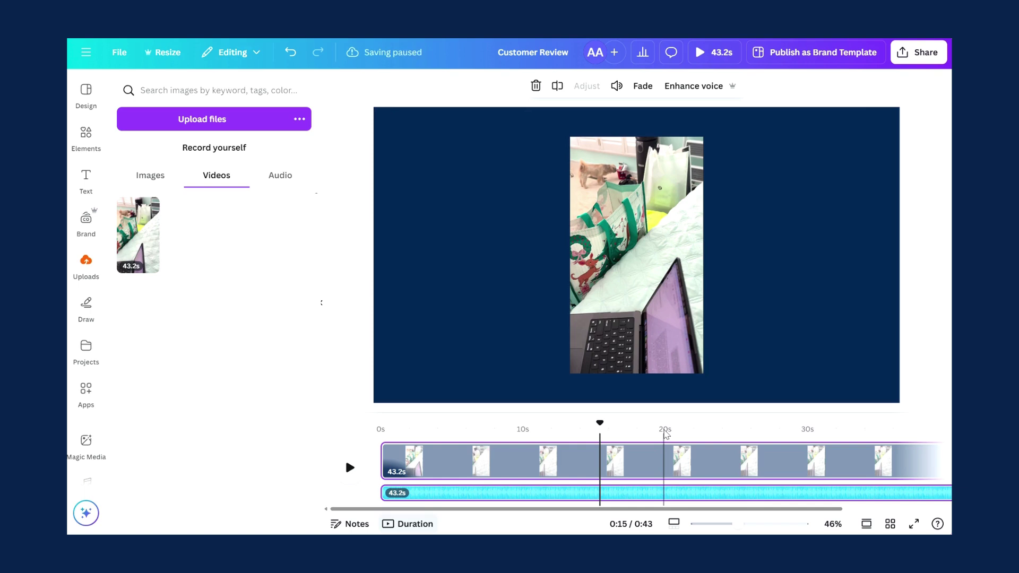
click(645, 309)
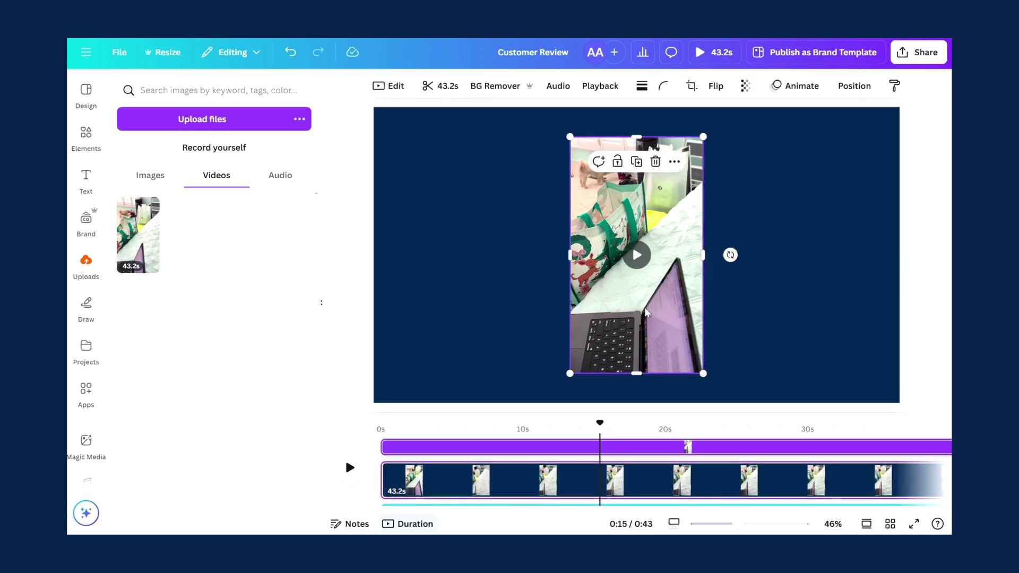
mouse_move(636, 255)
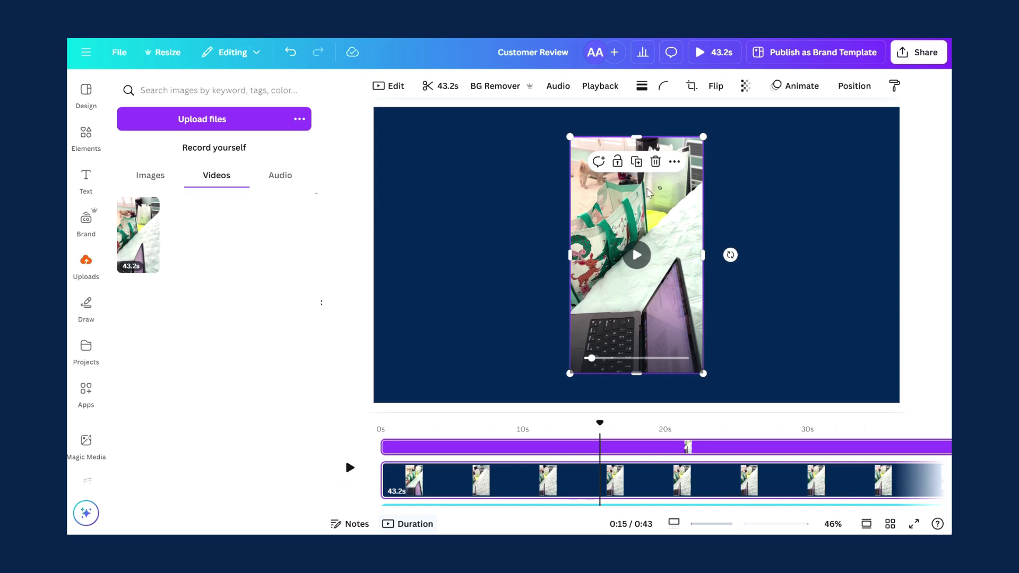
Delete the video, stretch the logo page to the audio's end, and split it near 10 seconds.
click(657, 162)
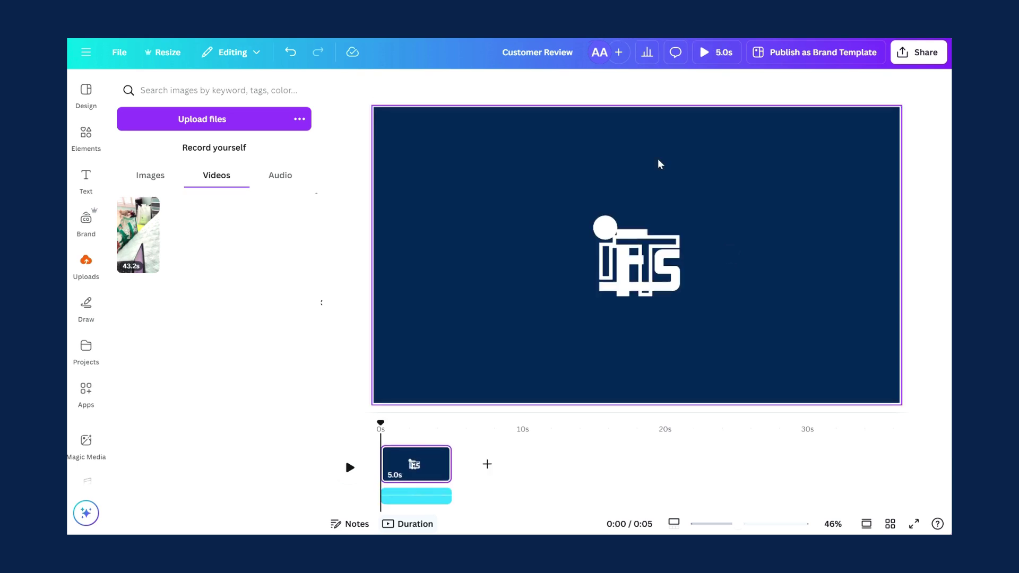
drag(445, 471, 950, 507)
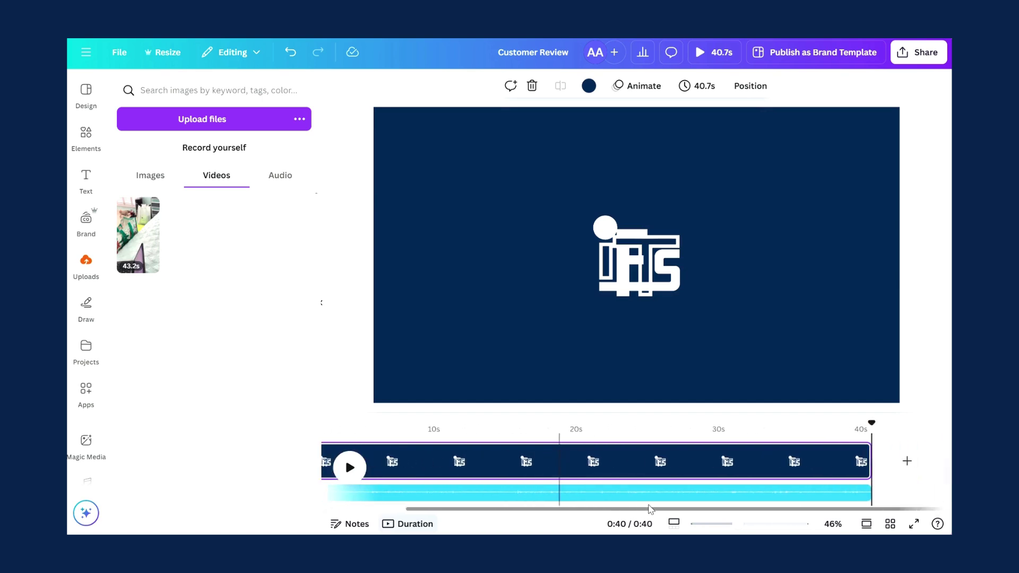
drag(651, 509, 501, 445)
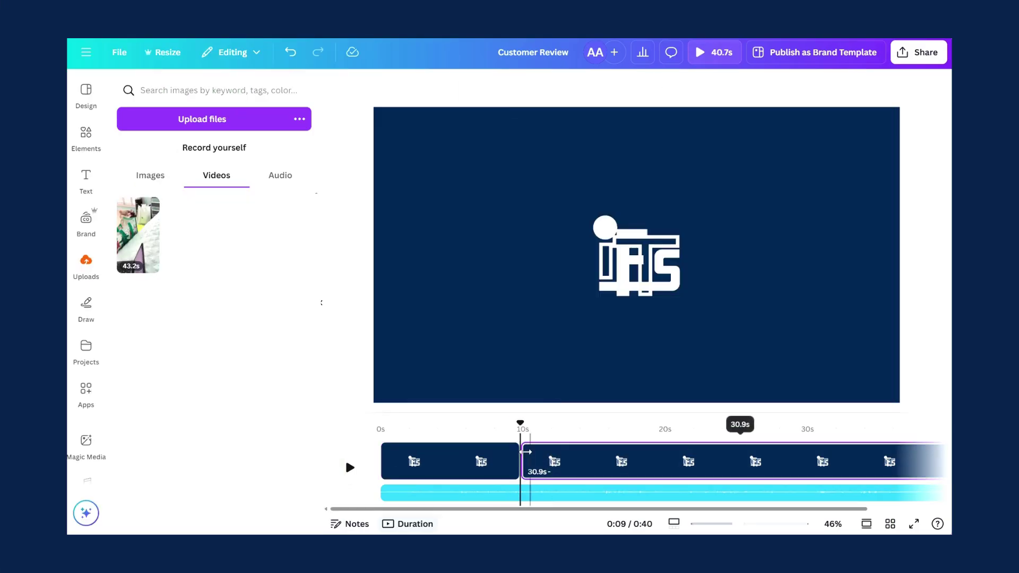
Insert a blank page between the logo clips and search Elements graphics for 'Speech wave'.
click(520, 452)
click(86, 137)
click(177, 90)
text(S)
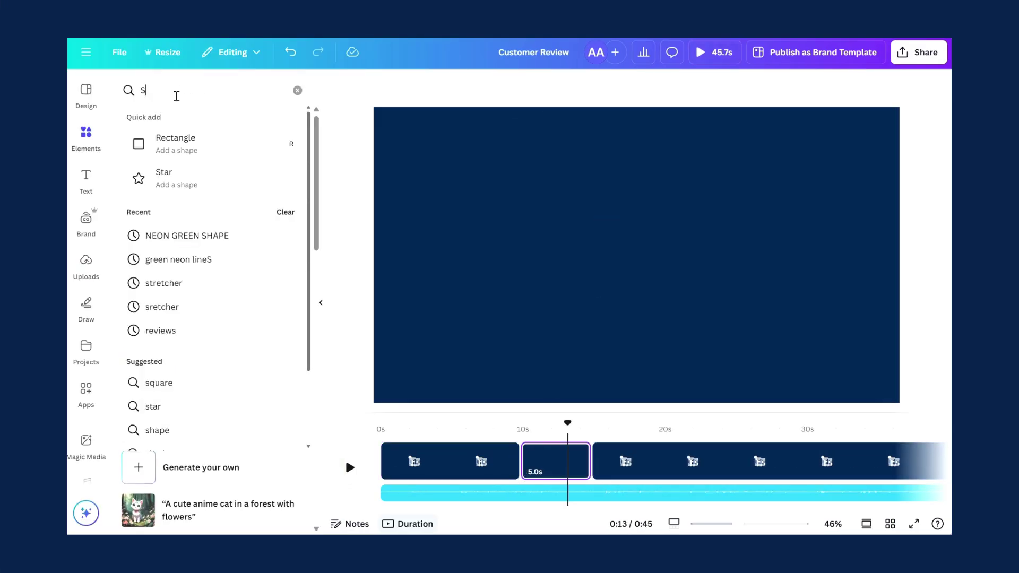
text(peech wave)
key(Return)
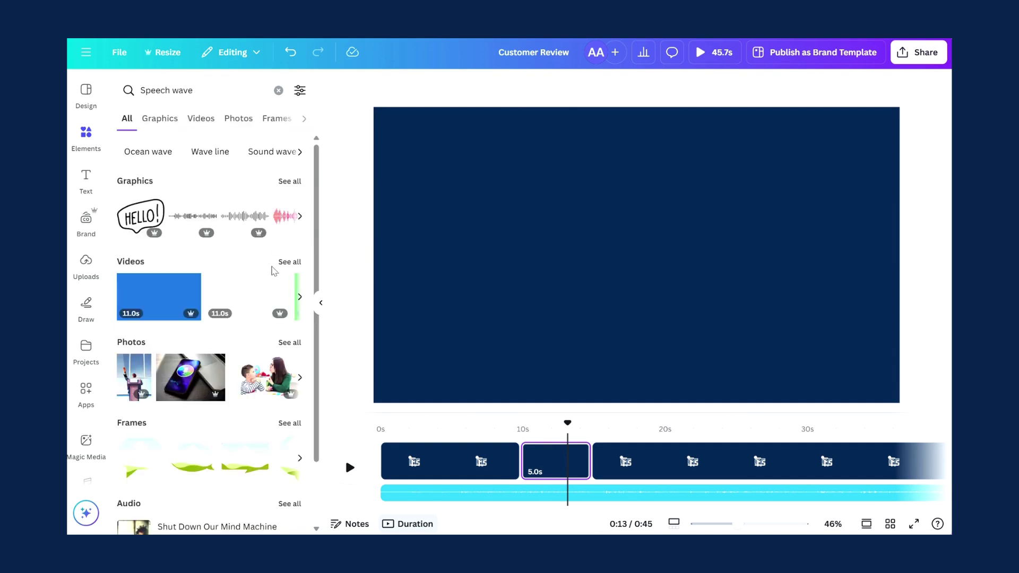
click(290, 181)
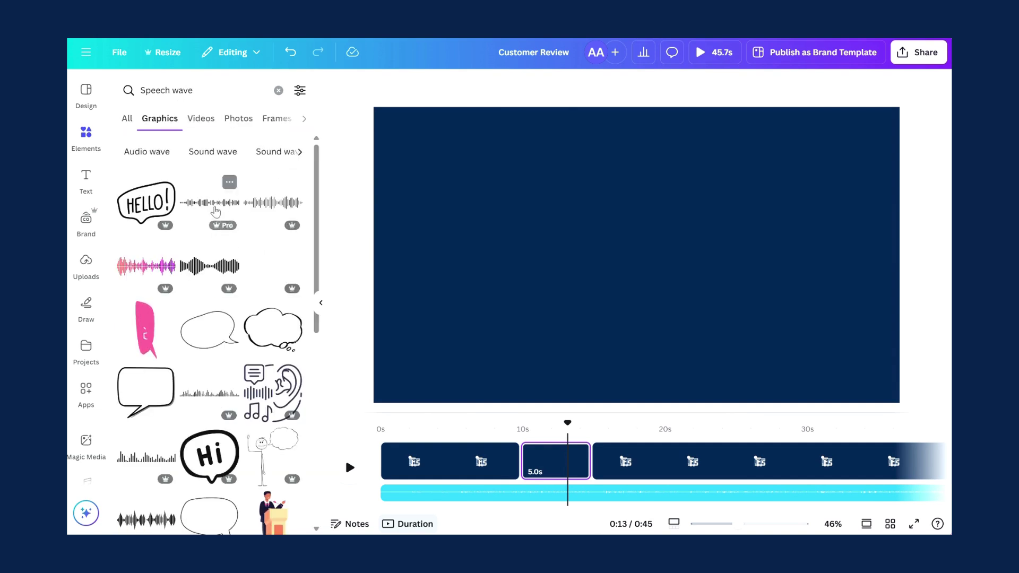
Re-run the search and browse the Sound wave graphics results.
click(278, 90)
click(177, 96)
text(Speech)
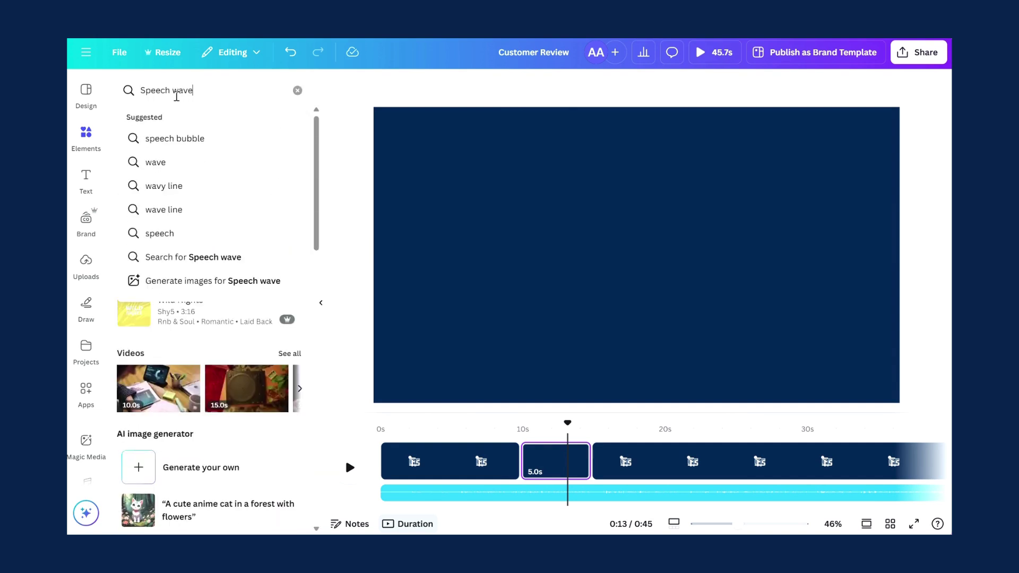
key(Return)
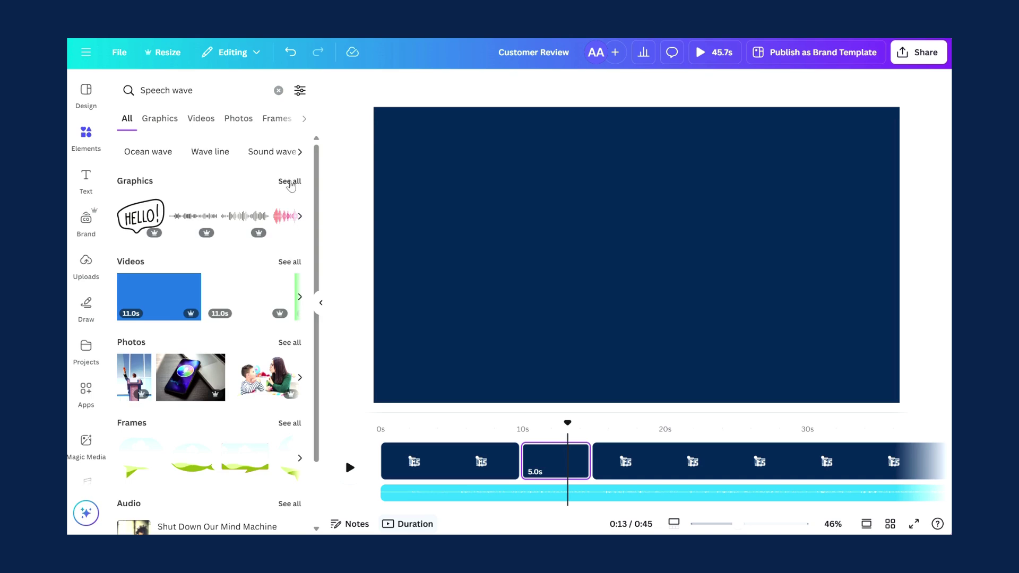
click(290, 181)
click(213, 151)
scroll(231, 324, down, 2)
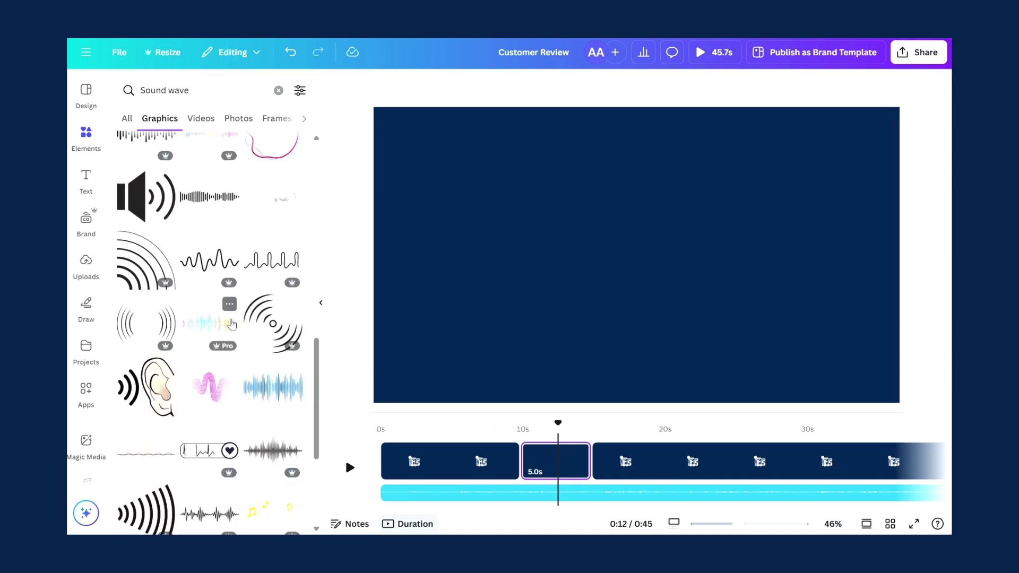
scroll(231, 323, down, 2)
scroll(232, 323, down, 3)
scroll(232, 324, down, 3)
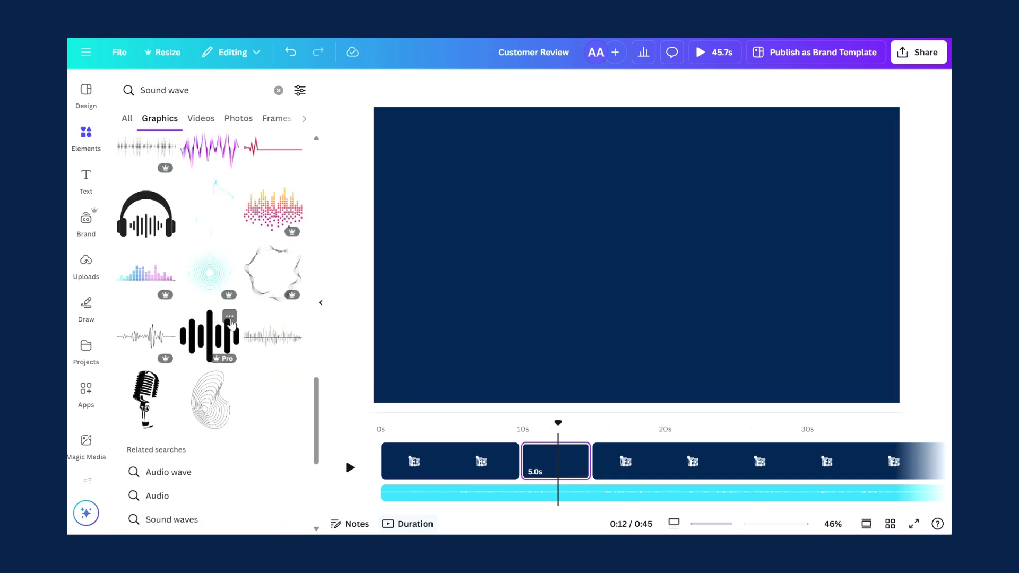
Add the animated sound-wave graphic, rotate it horizontal, shrink it, and place it mid-page.
click(223, 205)
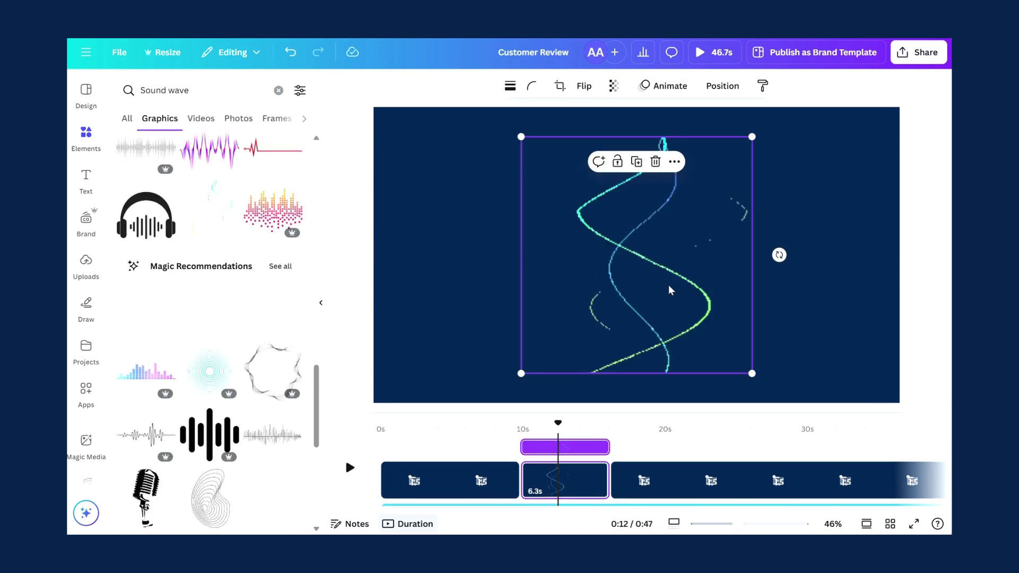
drag(779, 254, 637, 183)
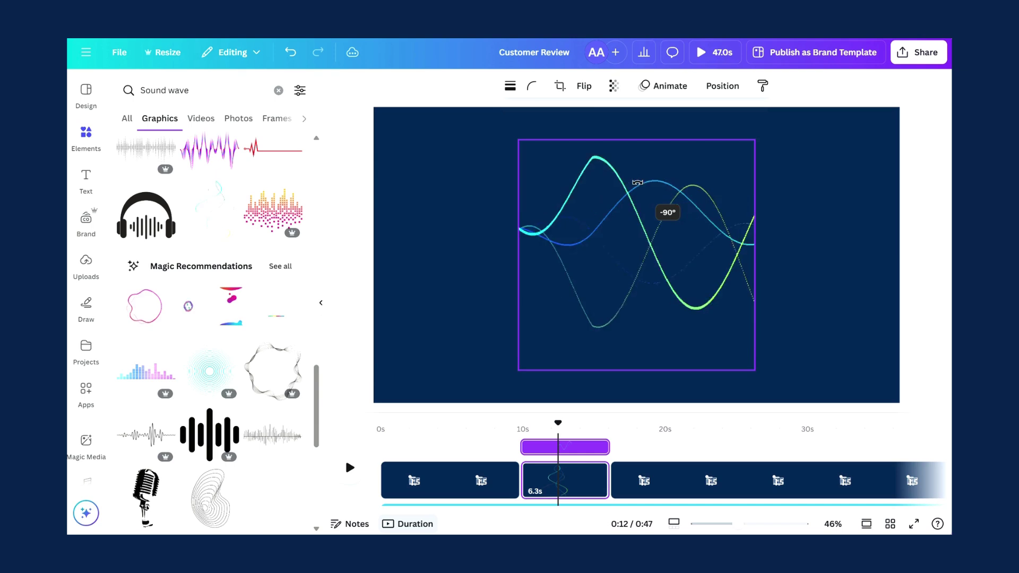
drag(755, 140, 683, 210)
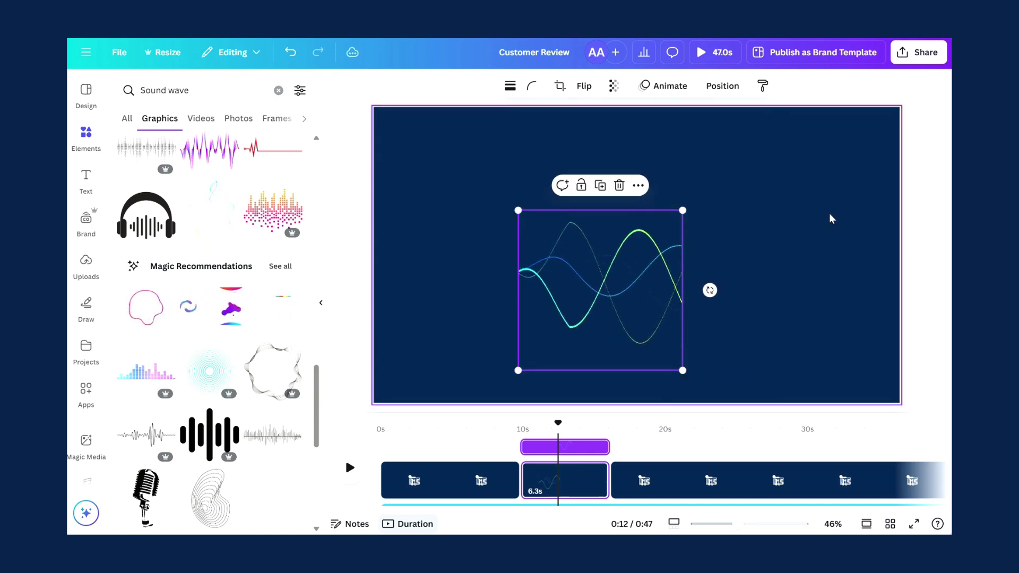
drag(605, 301, 596, 268)
click(740, 328)
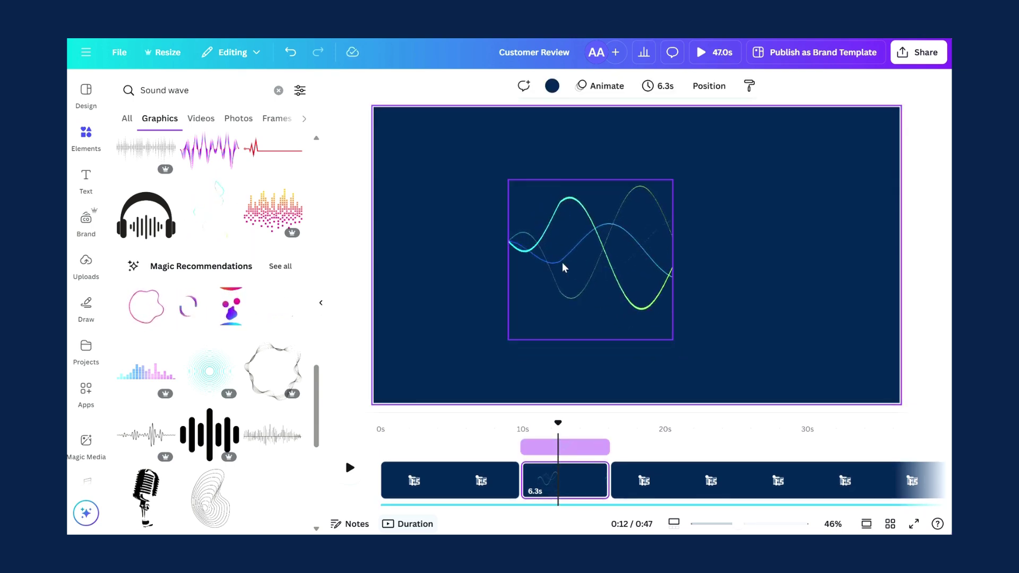
scroll(258, 245, up, 10)
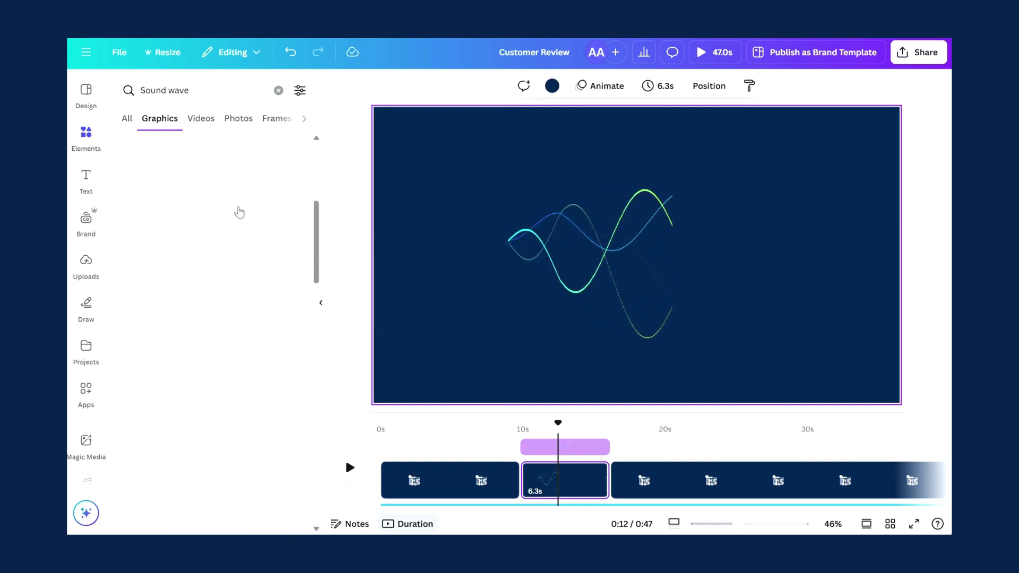
Add the black microphone graphic from a 'mic' search, recolour it green, and shrink it.
click(278, 91)
text(mic)
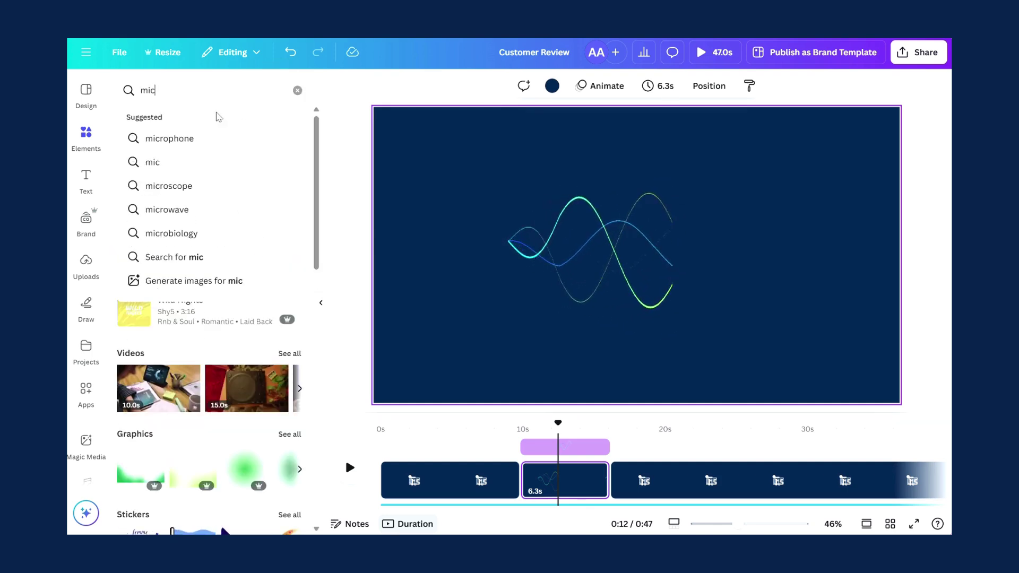
click(194, 138)
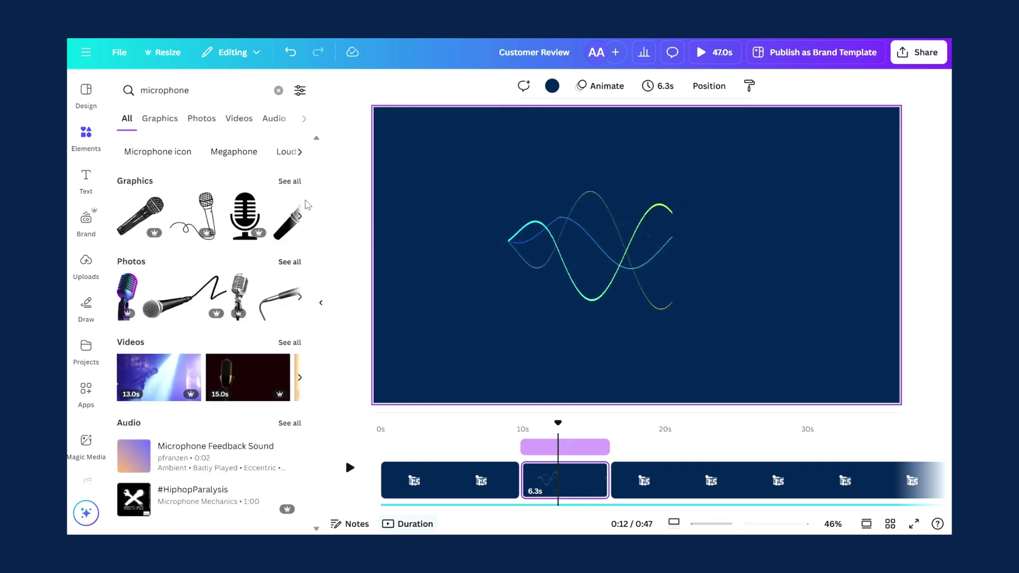
click(289, 181)
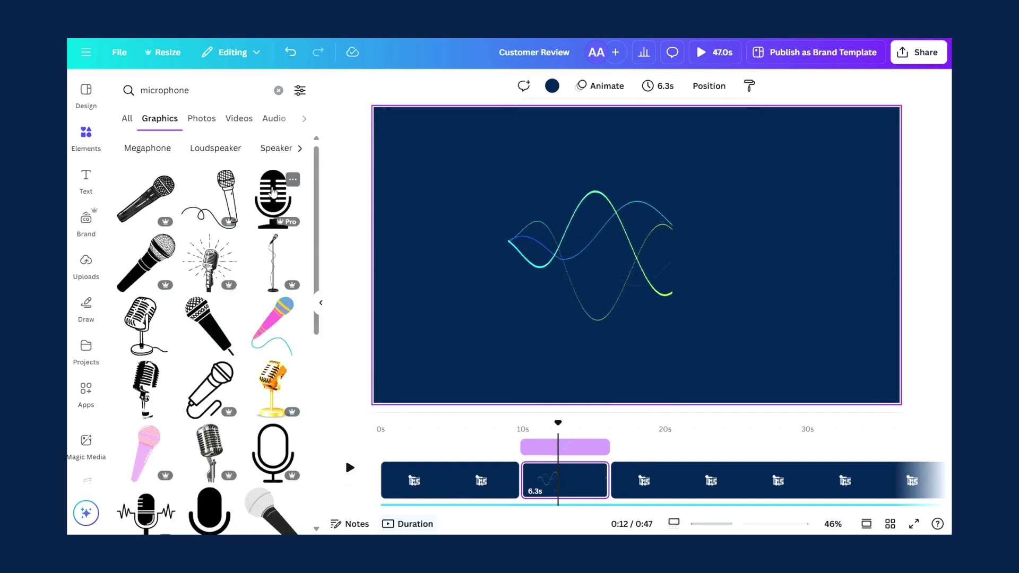
click(273, 203)
drag(637, 250, 443, 247)
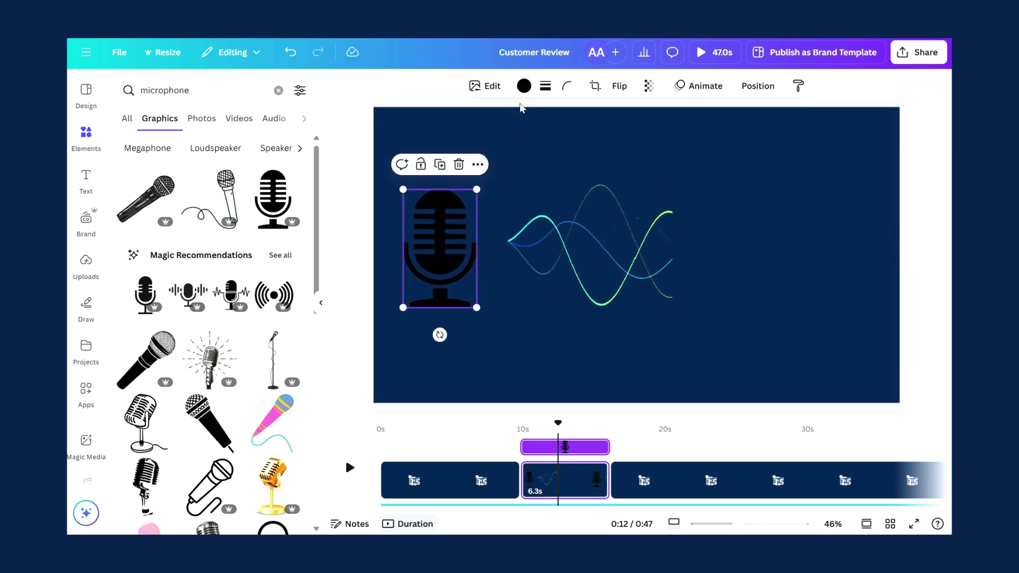
click(524, 87)
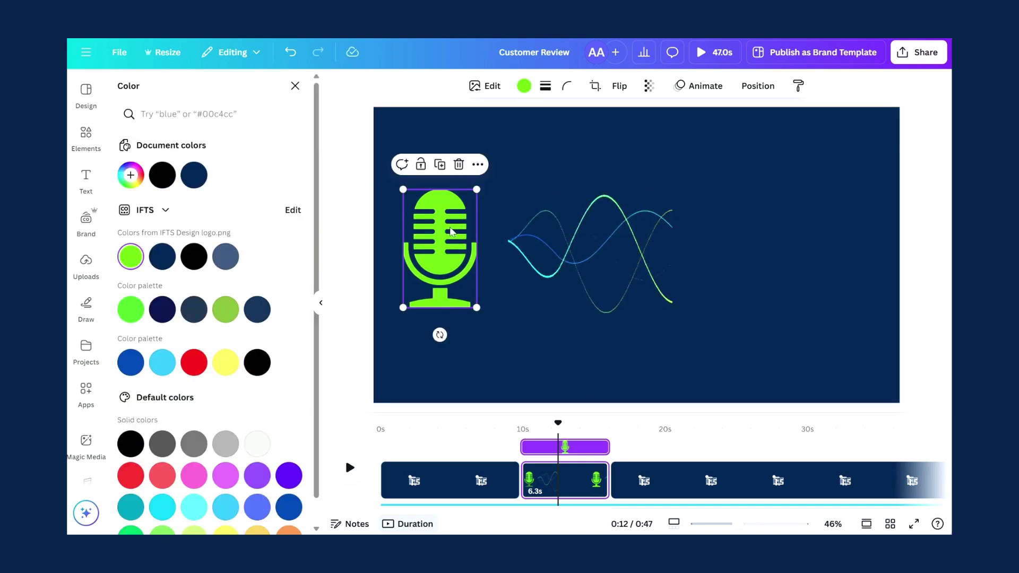
mouse_move(476, 307)
mouse_down()
mouse_move(453, 271)
mouse_move(433, 382)
mouse_up()
Move the sound wave and microphone up so the mic sits mid-left beside the wave.
click(521, 378)
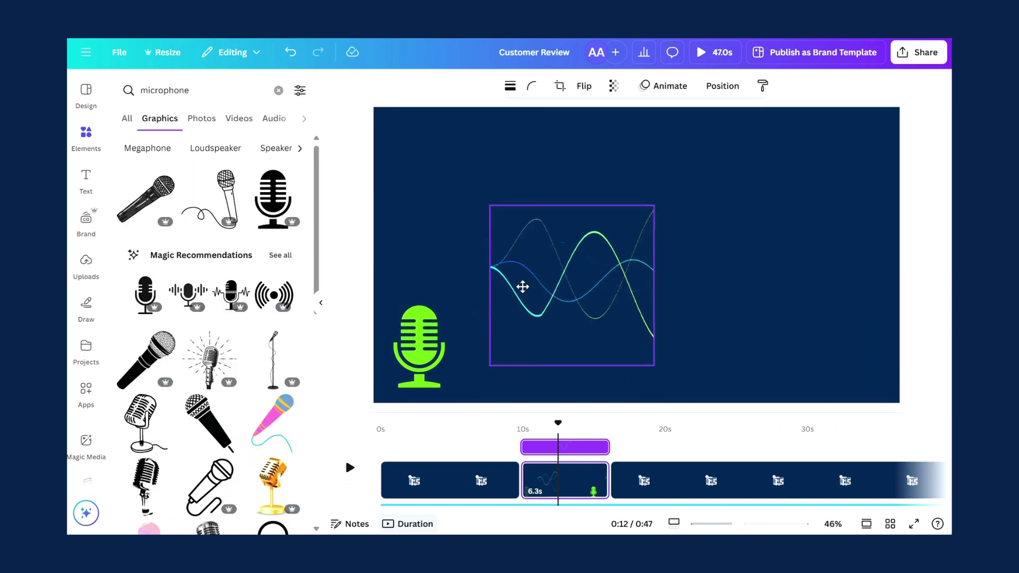
drag(520, 286, 504, 268)
drag(415, 362, 424, 271)
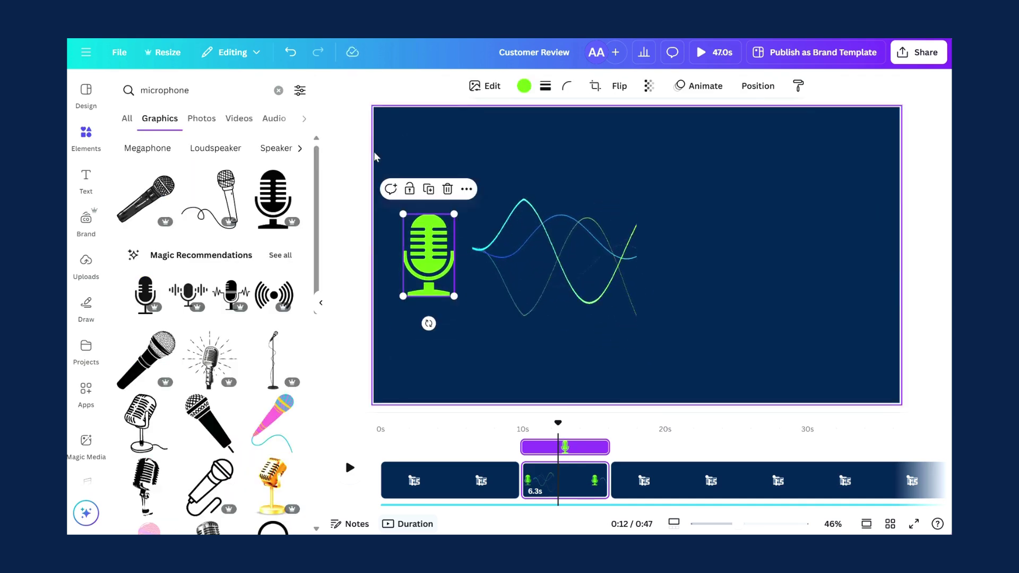
click(358, 142)
Paste the customer review into a body text box, shrink, left-align, and place it right of the wave.
click(90, 187)
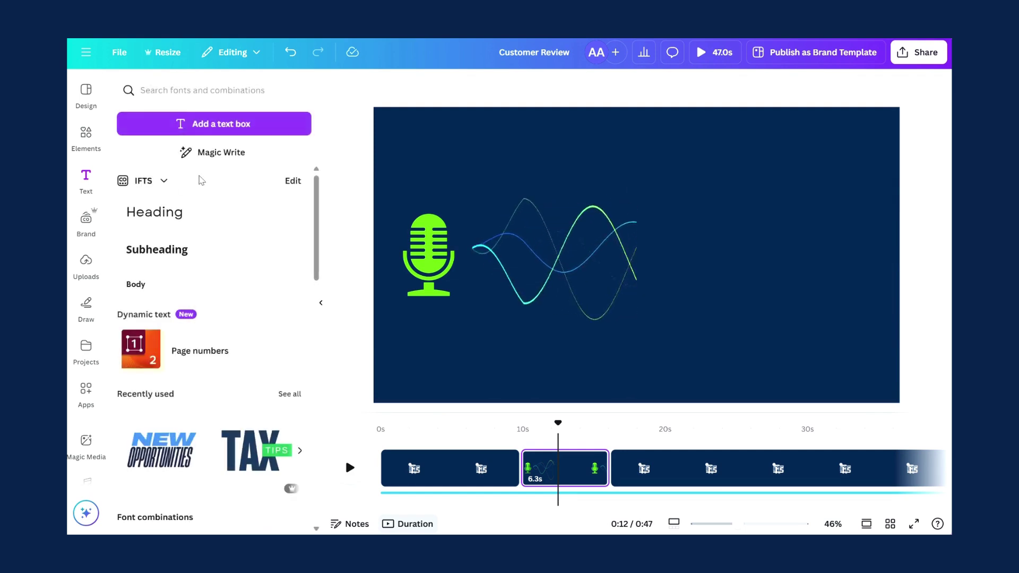
drag(135, 285, 764, 281)
key(ctrl+v)
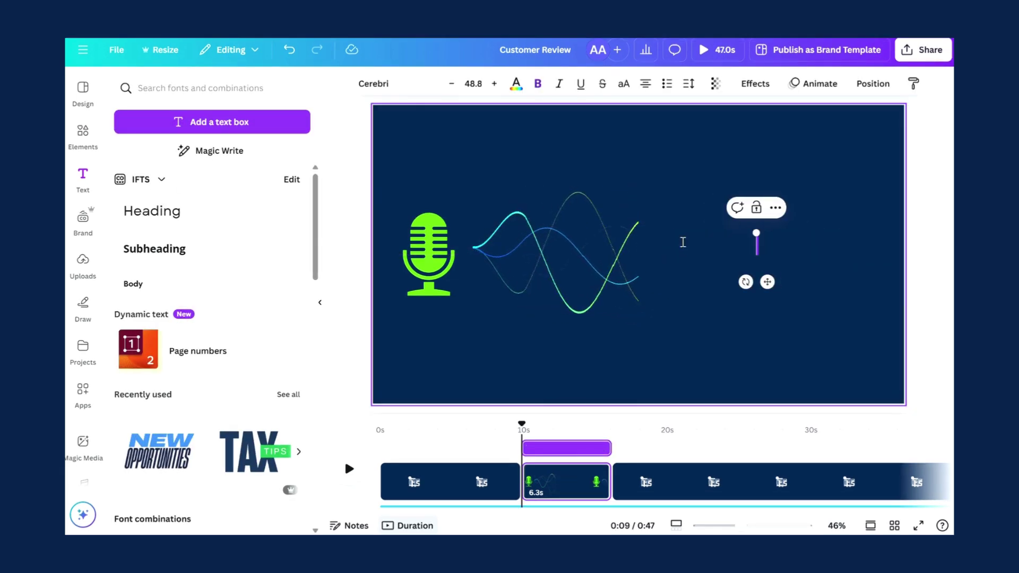
drag(756, 318, 756, 242)
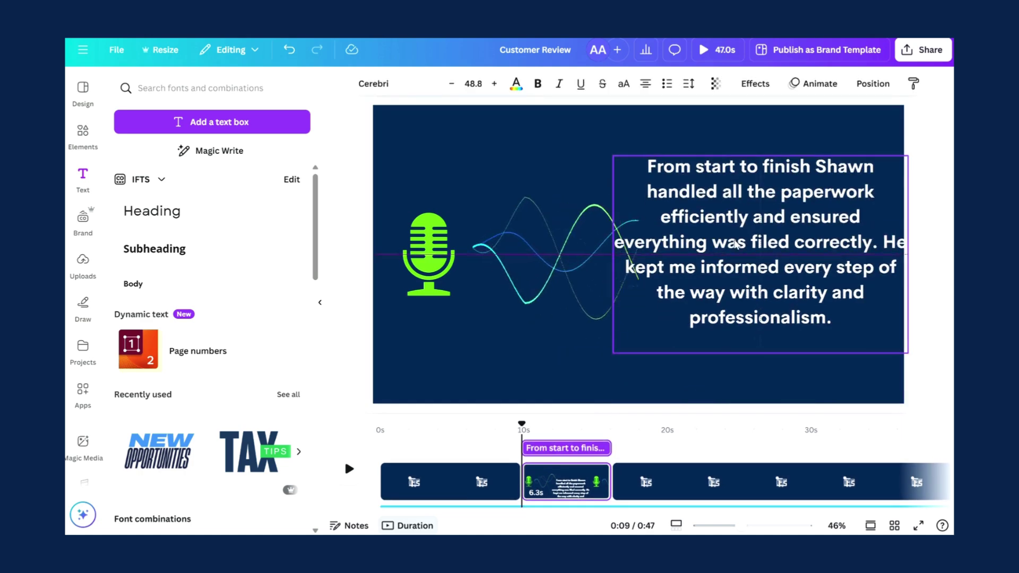
drag(613, 155, 667, 171)
drag(697, 216, 685, 204)
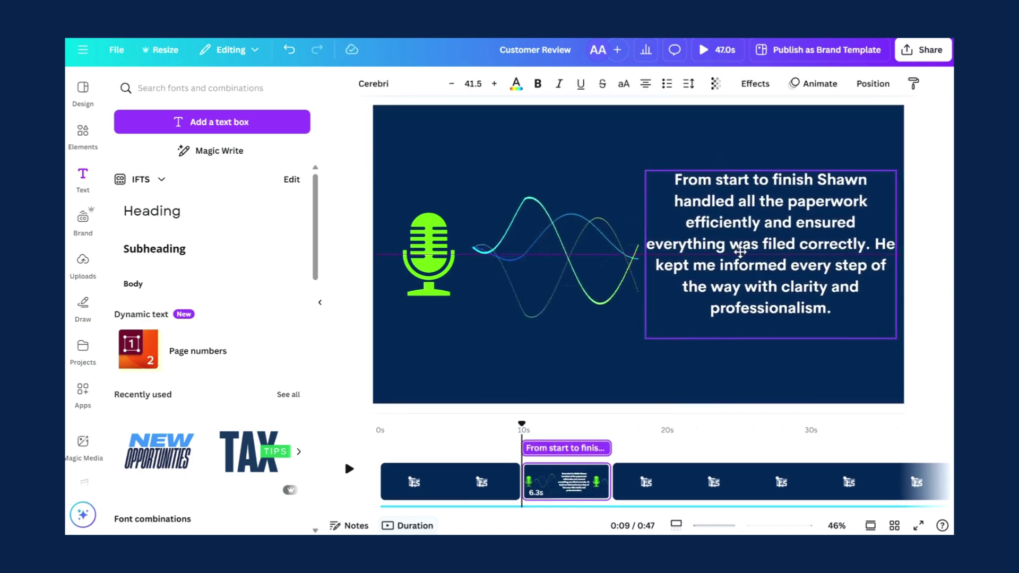
click(645, 84)
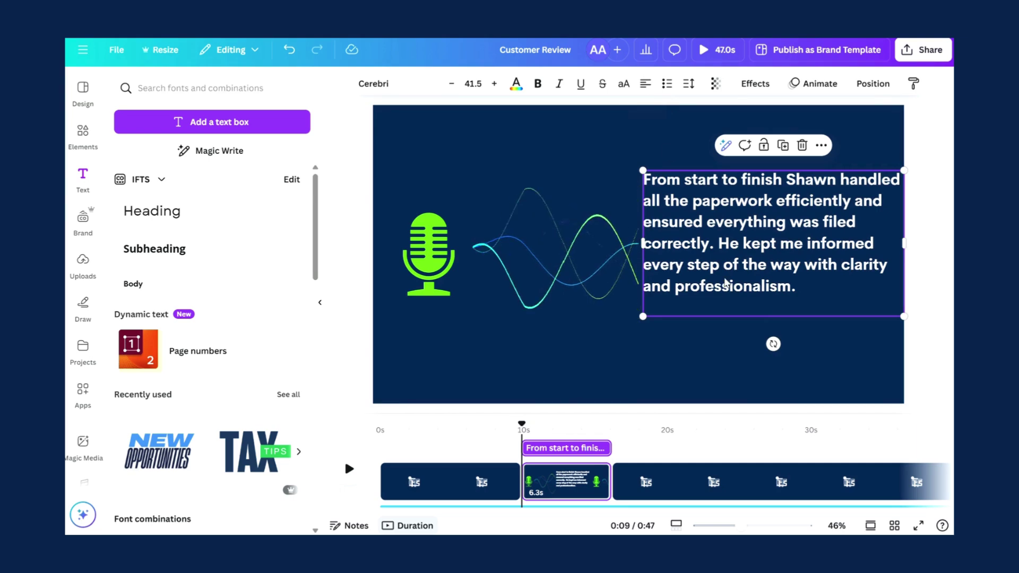
drag(898, 318, 854, 290)
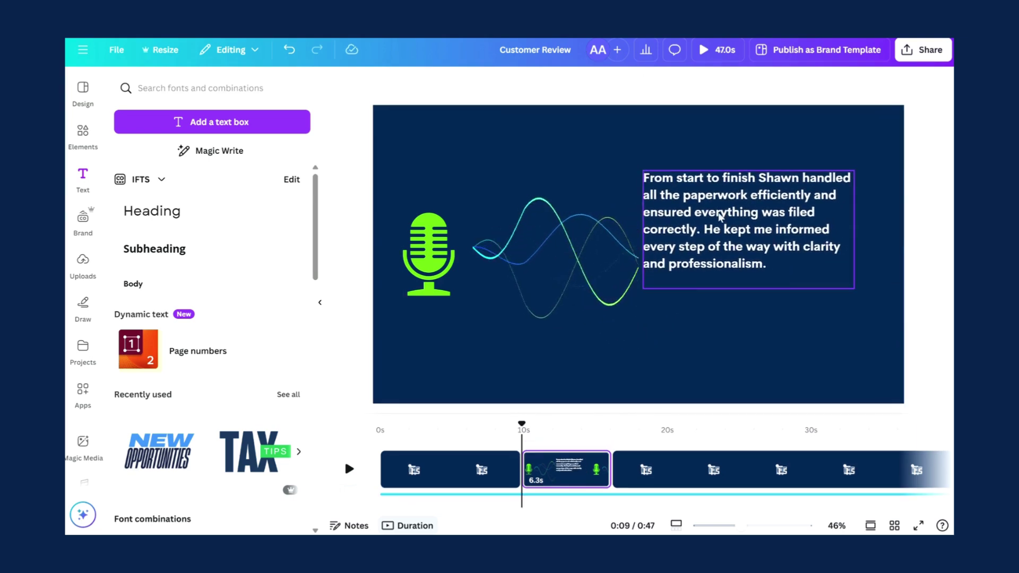
drag(720, 214, 741, 238)
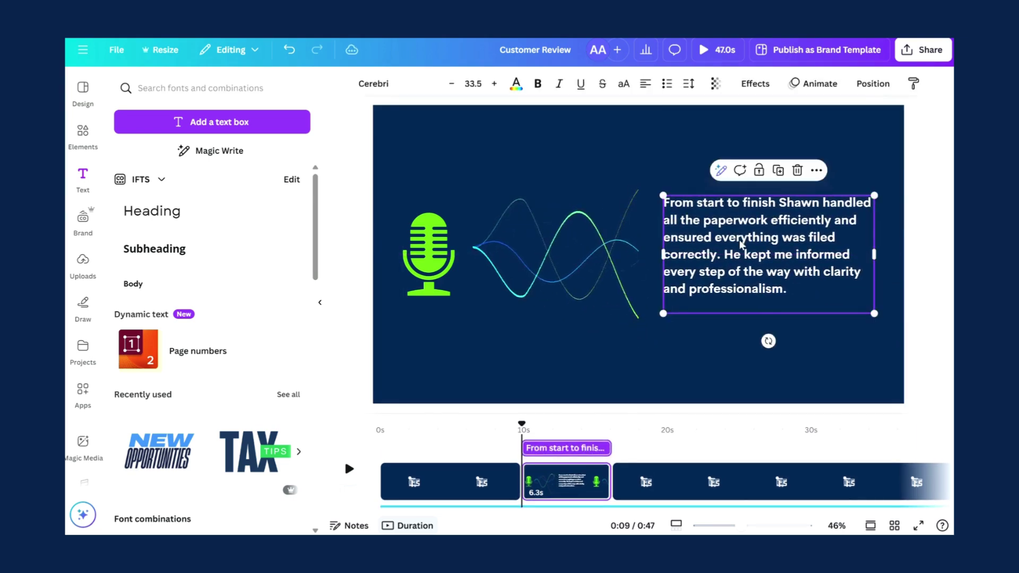
Give the review a Typewriter animation at reduced speed.
click(816, 85)
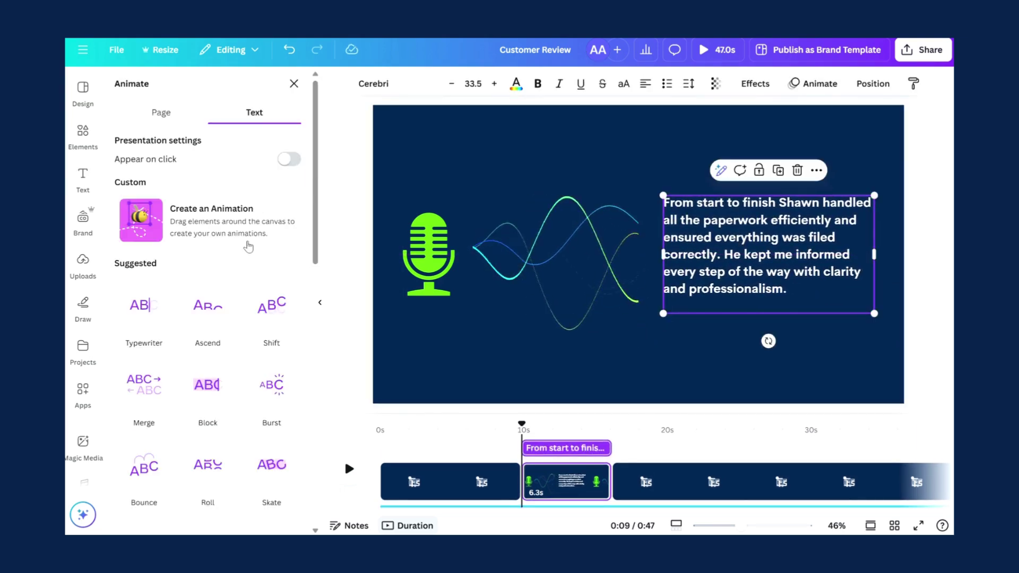
click(150, 297)
drag(204, 438, 195, 435)
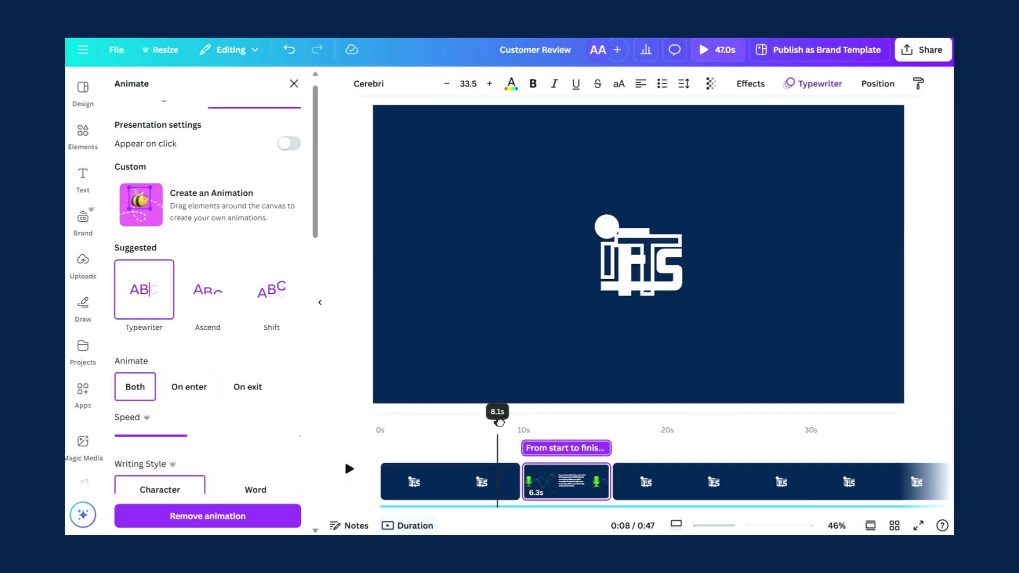
Add a white square shape over the right-side text.
click(83, 136)
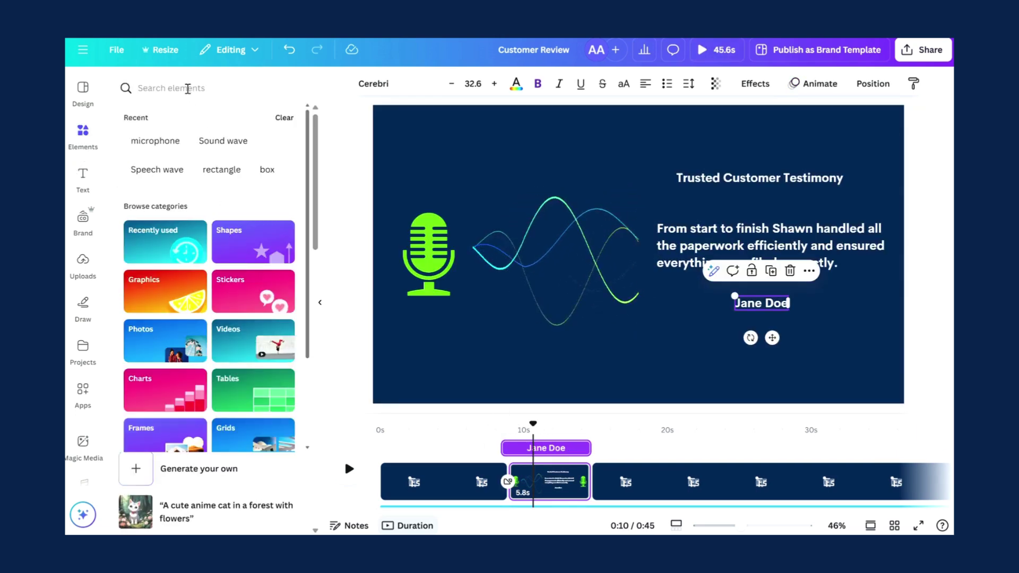
click(231, 234)
scroll(159, 265, down, 2)
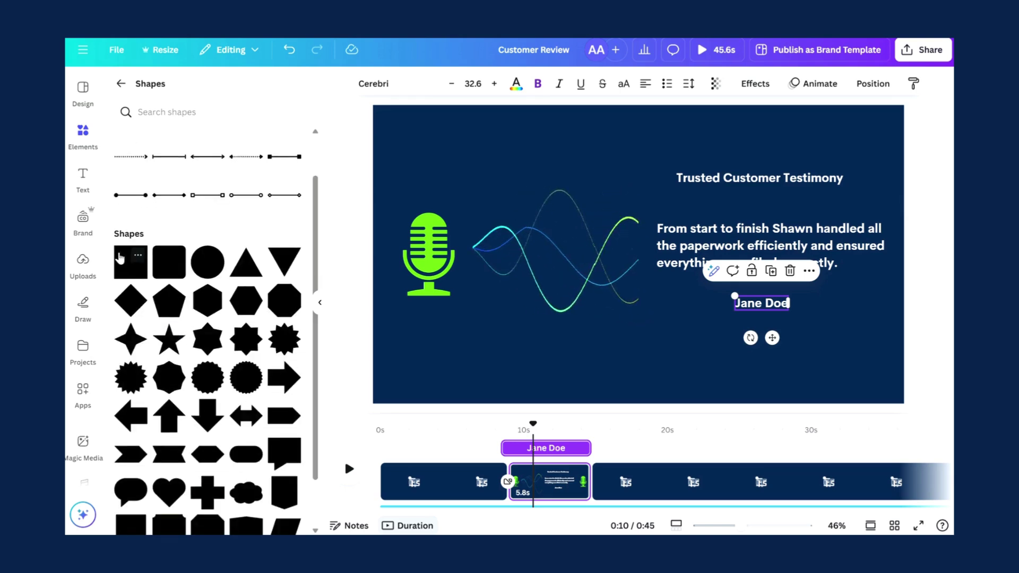
click(120, 258)
drag(616, 254, 748, 251)
click(394, 83)
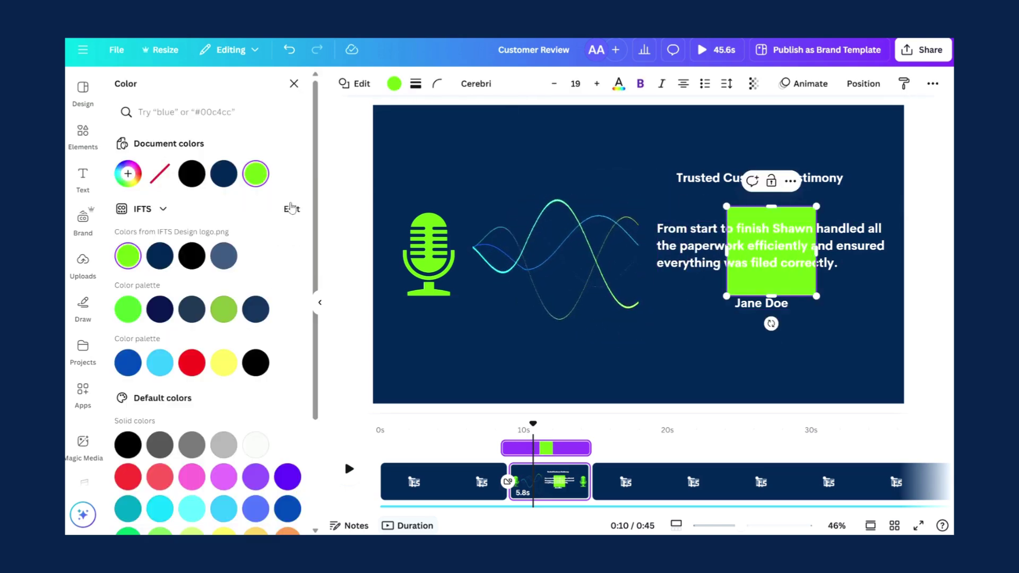
click(287, 174)
Recolour the Trusted Customer Testimony title and review paragraph navy.
click(714, 180)
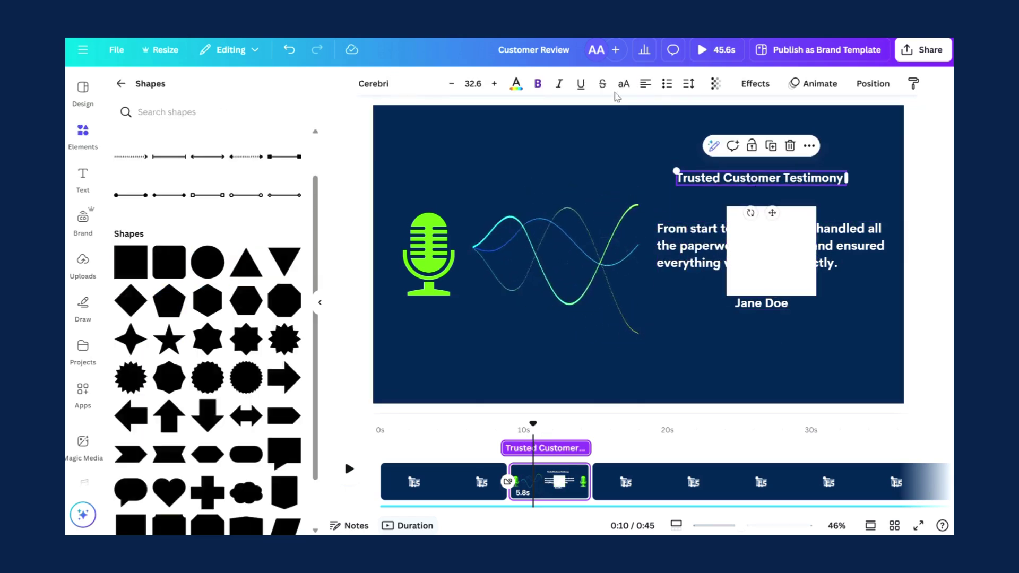
click(518, 84)
click(162, 258)
key(Tab)
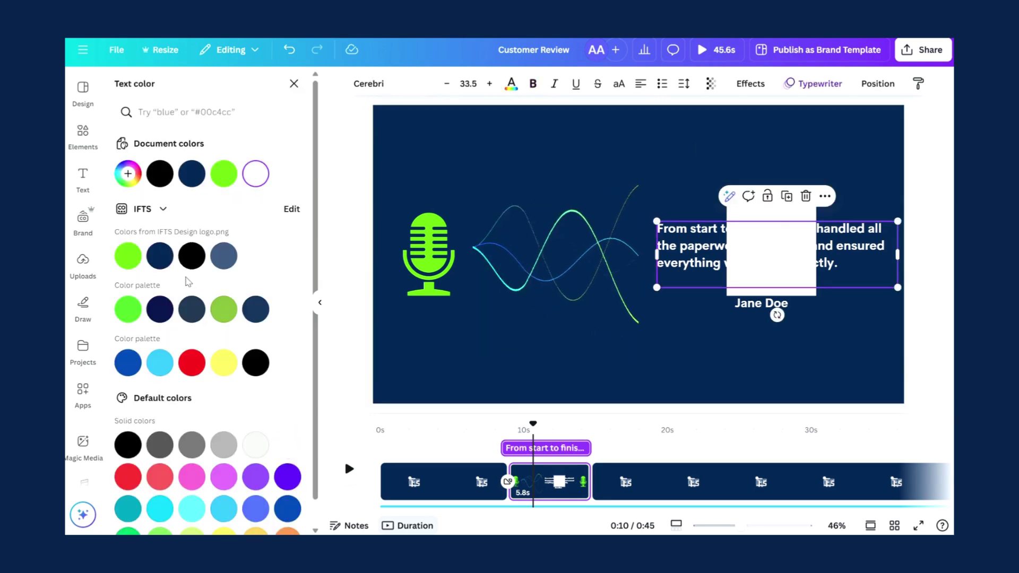
click(162, 258)
Send the white square behind the text and stretch it over the right half.
key(Tab)
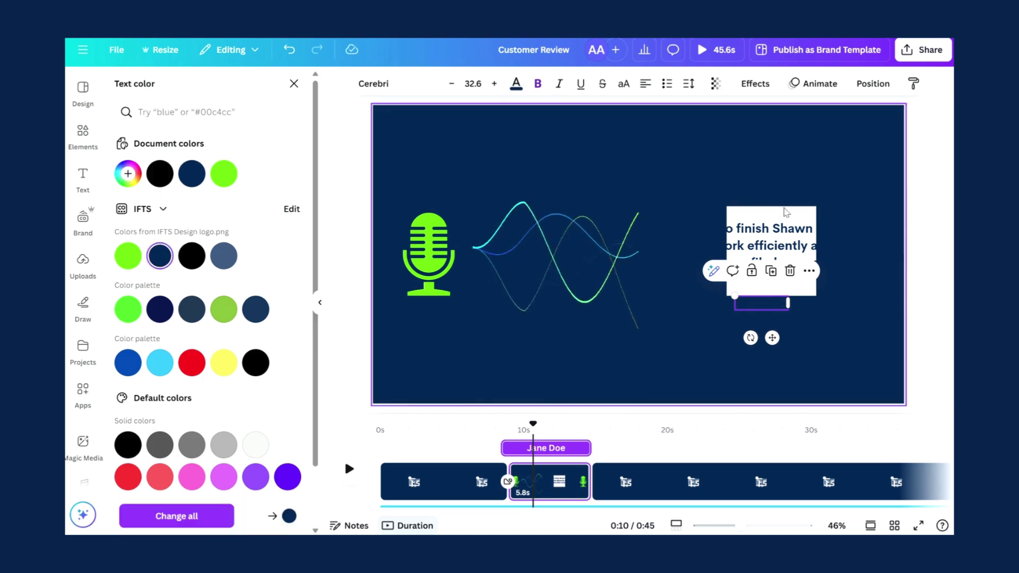
drag(761, 206, 761, 106)
drag(817, 200, 919, 200)
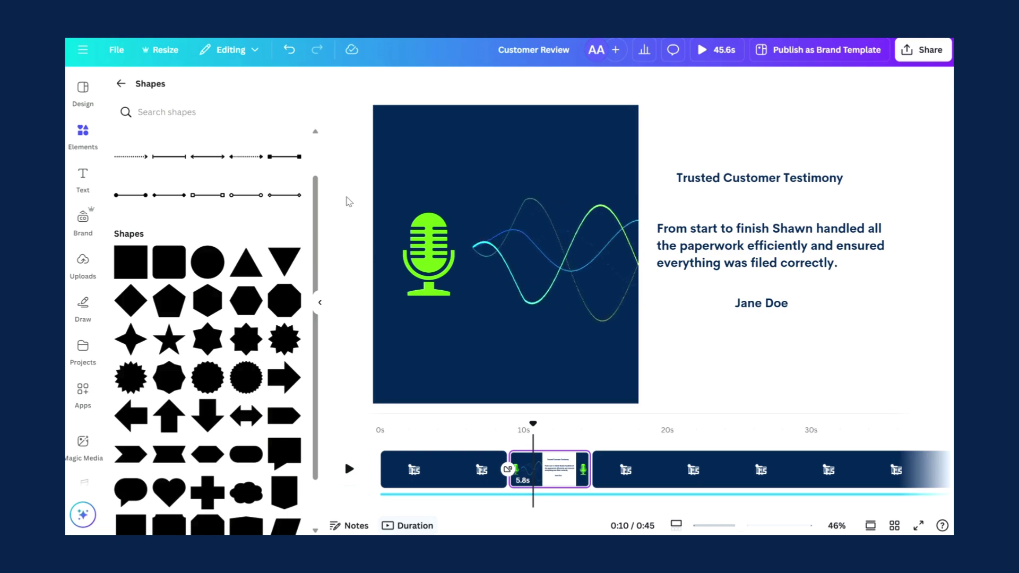
click(803, 229)
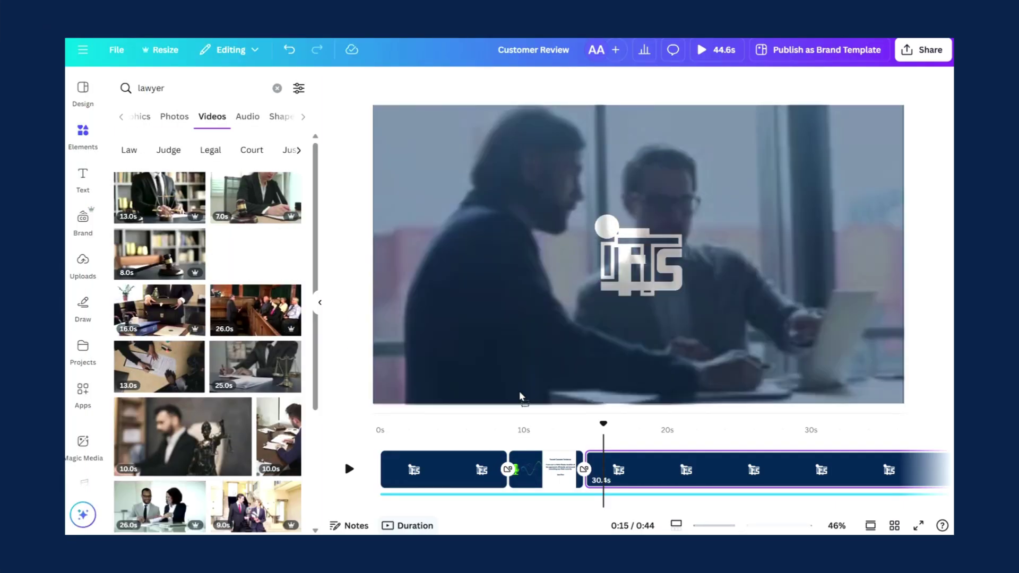
Split the 30.4-second logo page at the playhead.
mouse_move(255, 252)
mouse_down()
mouse_move(588, 447)
mouse_move(656, 473)
mouse_up()
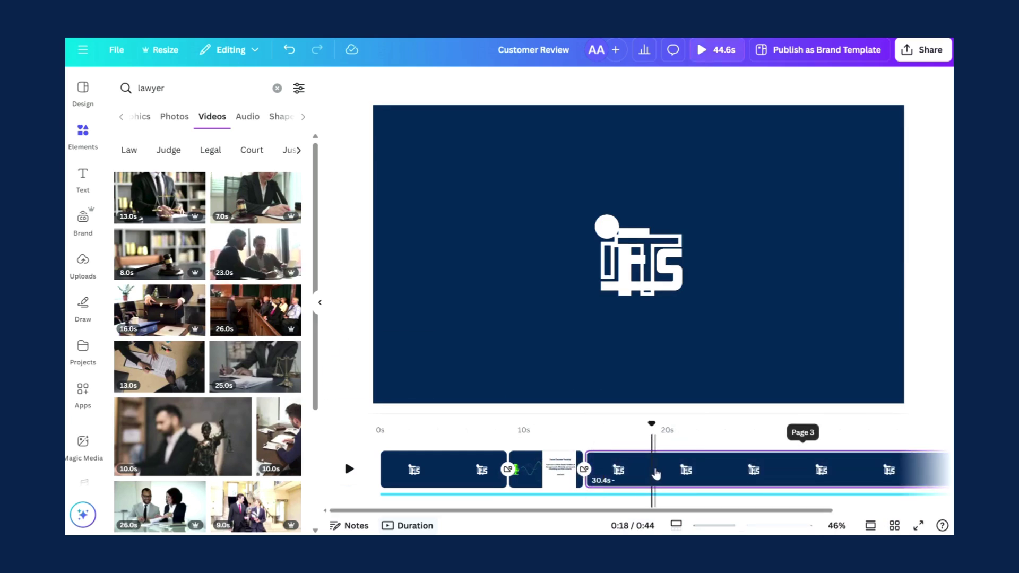
click(654, 474)
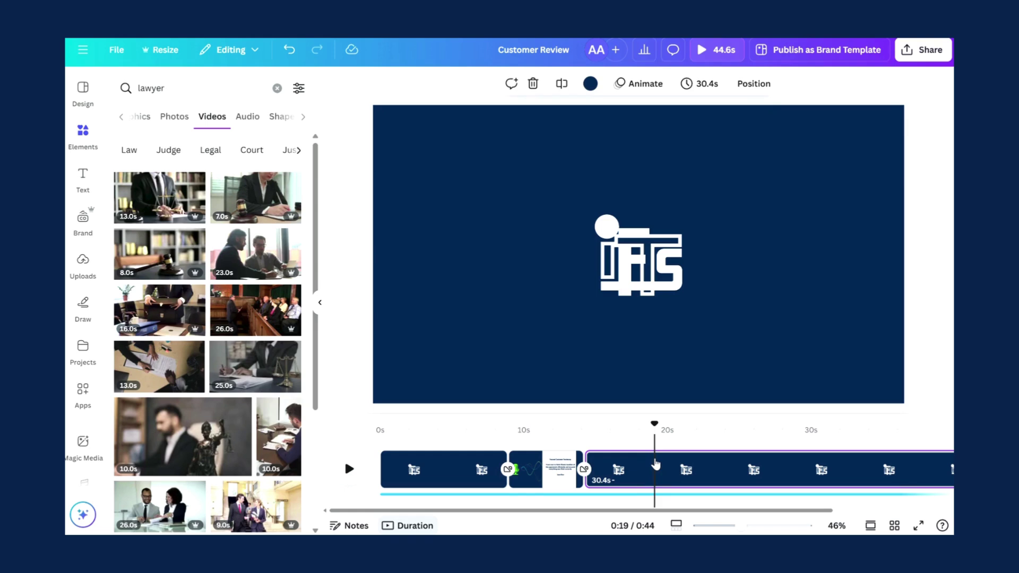
right_click(655, 462)
click(713, 395)
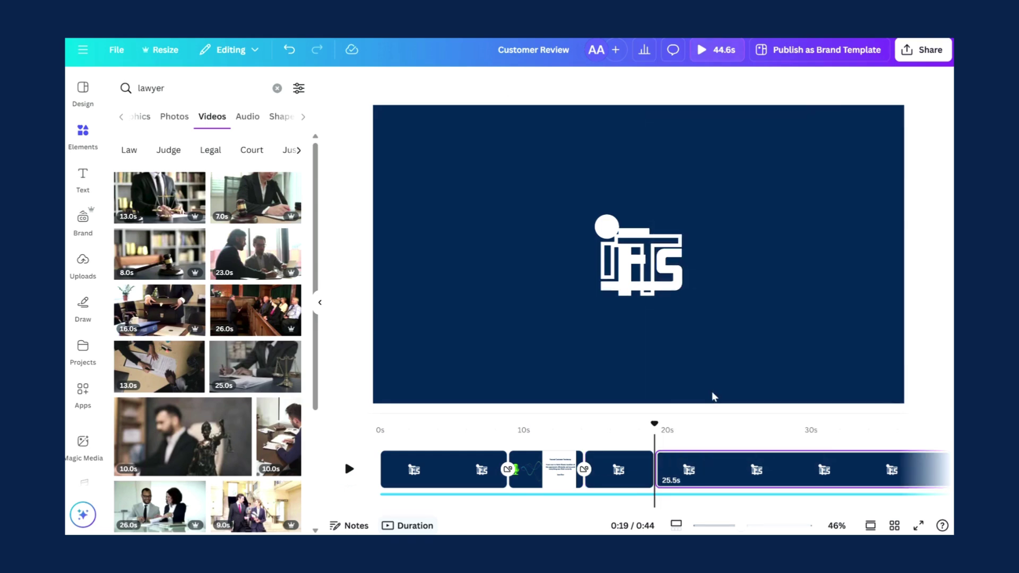
Place the 23-second stock video of two men meeting on the shorter page.
drag(268, 258, 603, 321)
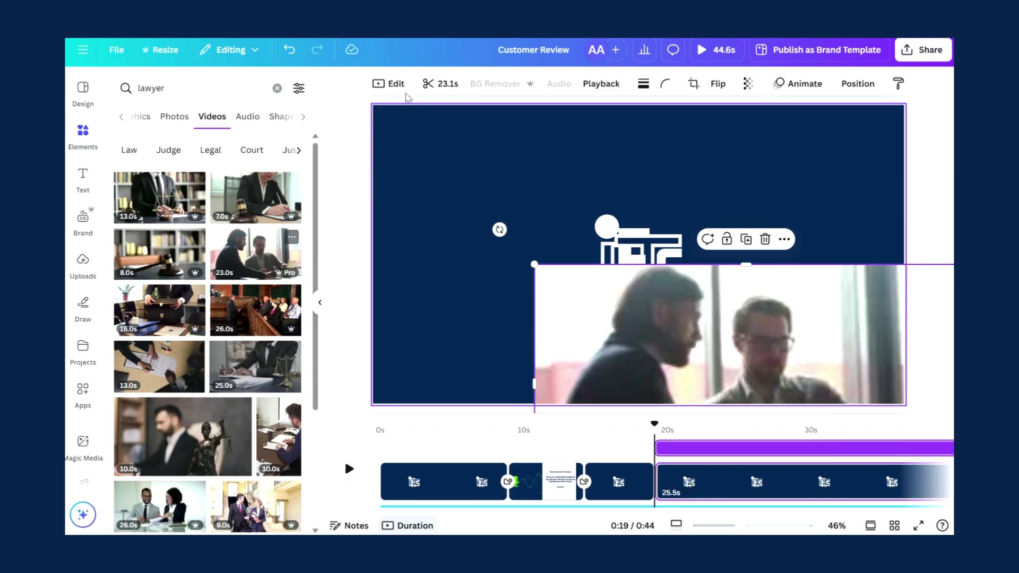
click(290, 49)
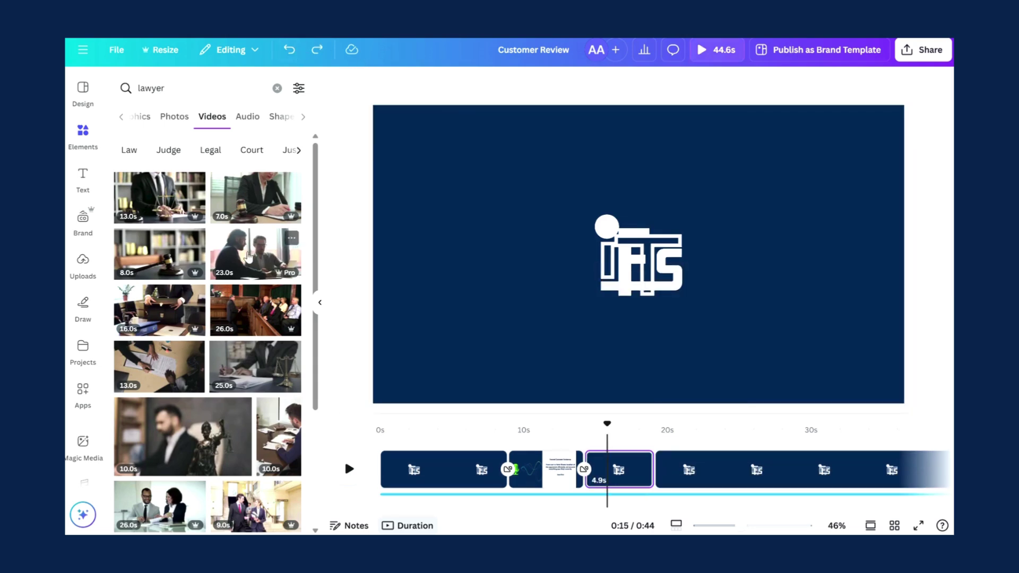
drag(248, 257, 553, 293)
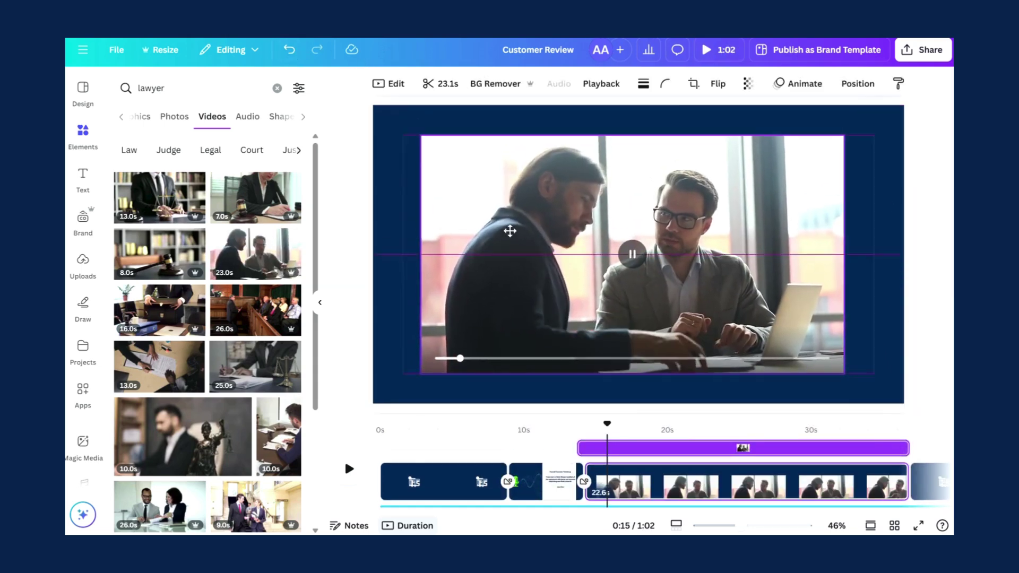
Enlarge the meeting video to cover the page and set it as the background.
drag(421, 135, 341, 97)
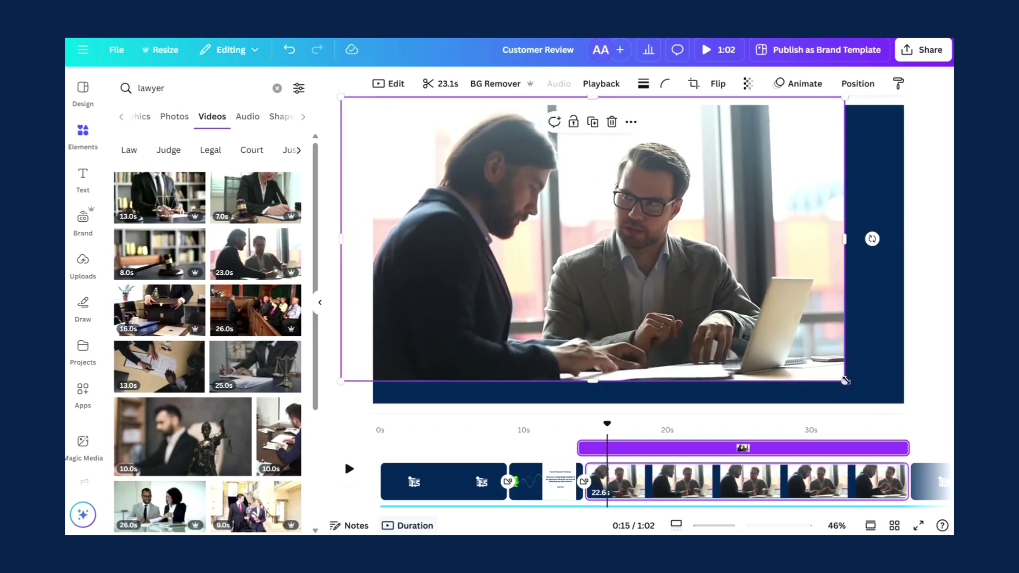
drag(846, 380, 944, 412)
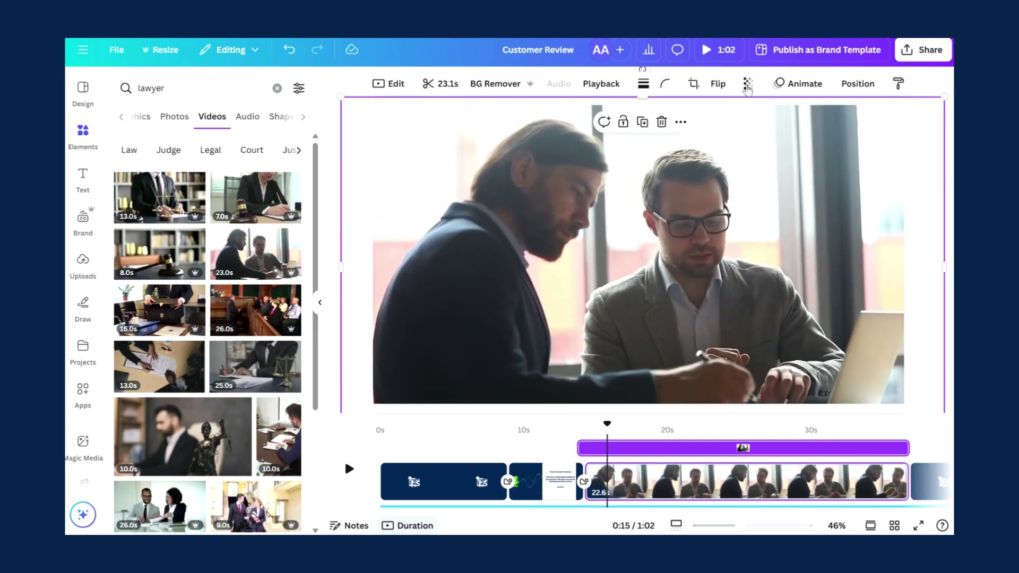
click(747, 85)
drag(769, 134, 753, 135)
drag(676, 284, 701, 254)
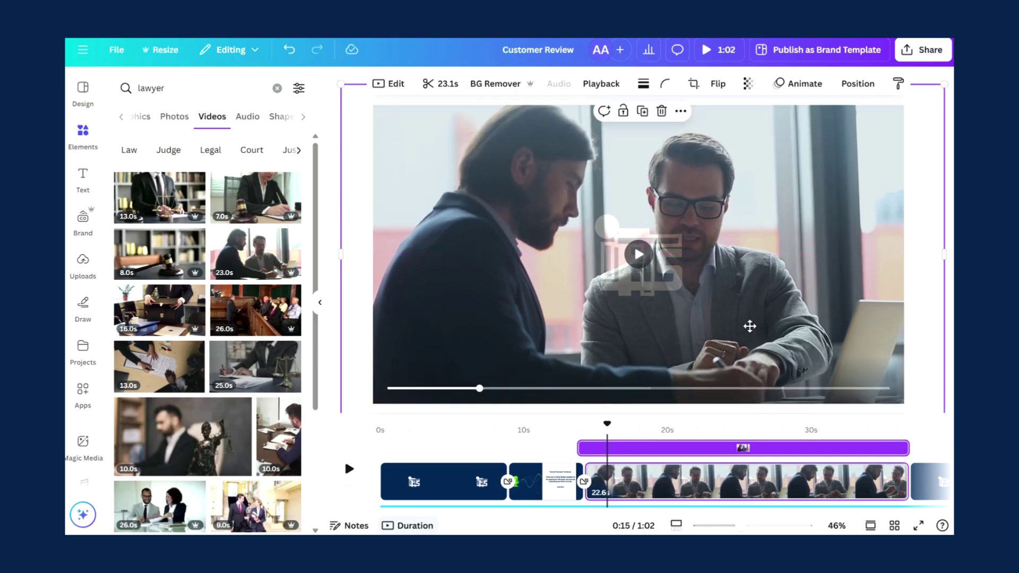
drag(748, 325, 658, 469)
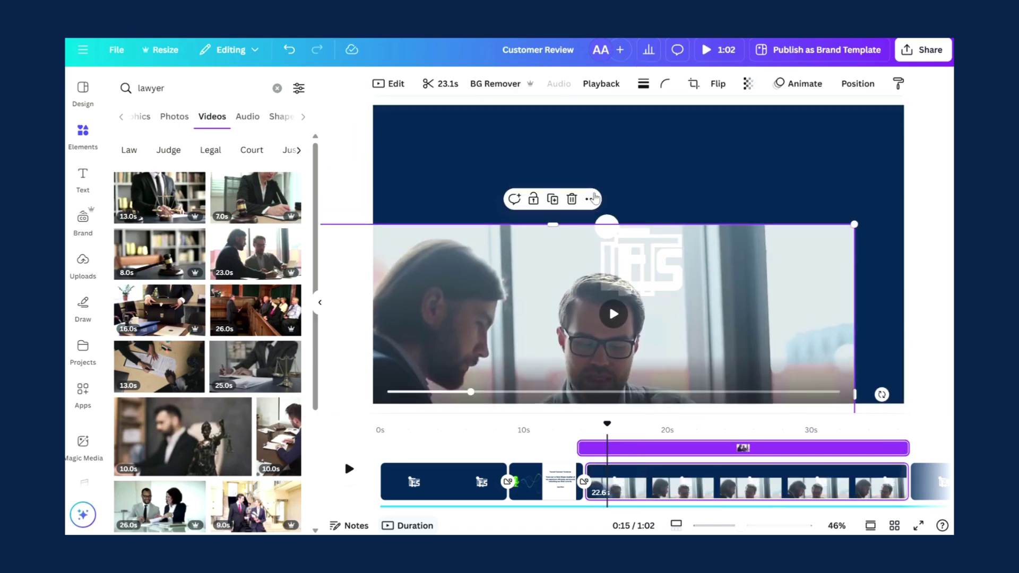
click(595, 198)
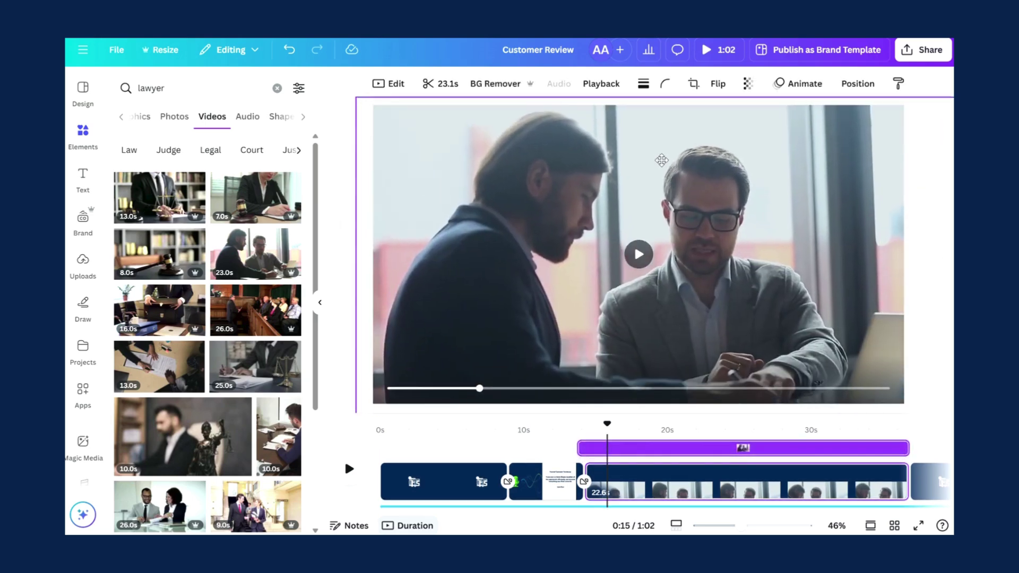
Fade the background video to 68 transparency and preview the playback.
click(748, 84)
drag(760, 137, 750, 137)
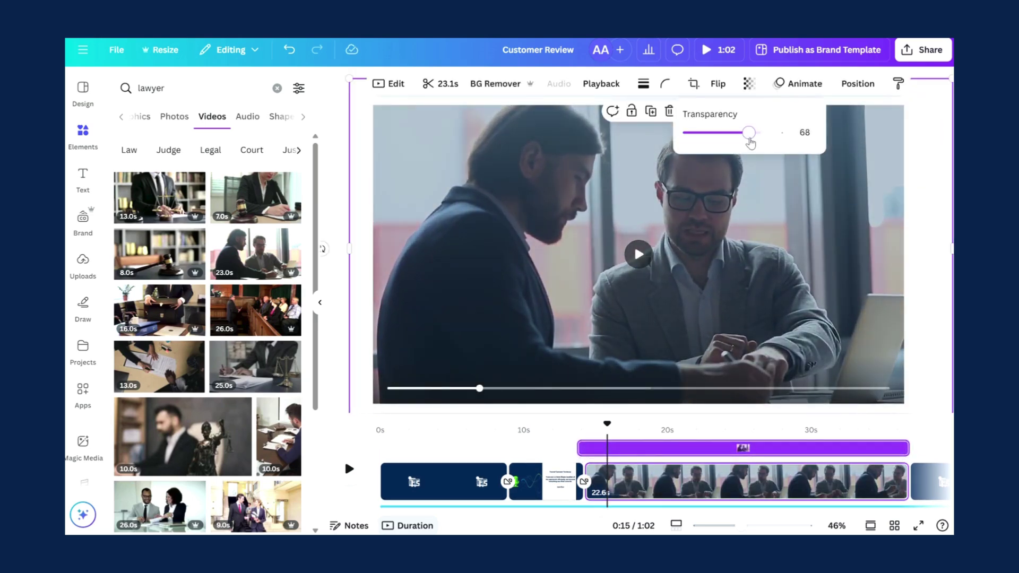
click(349, 468)
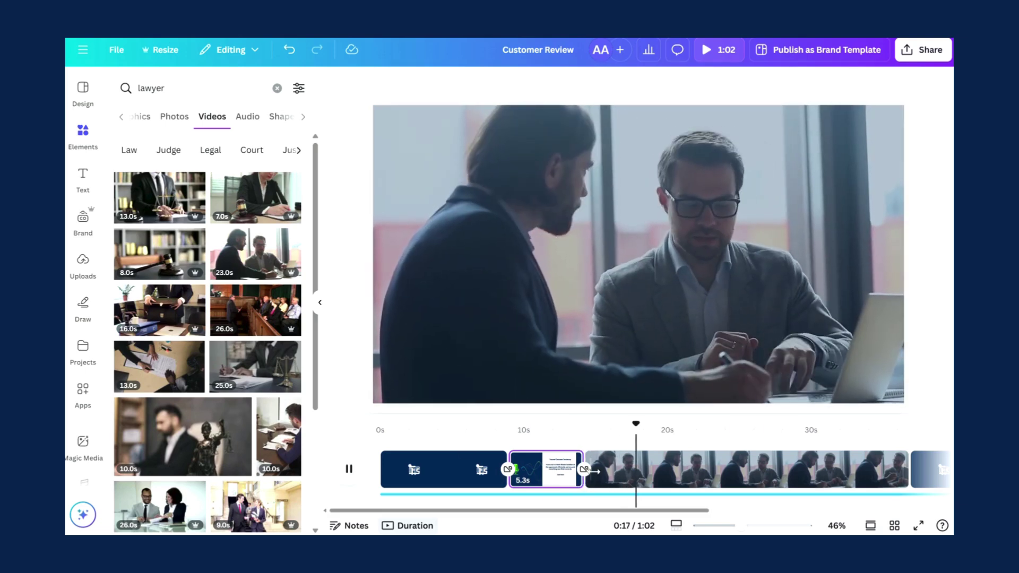
click(595, 471)
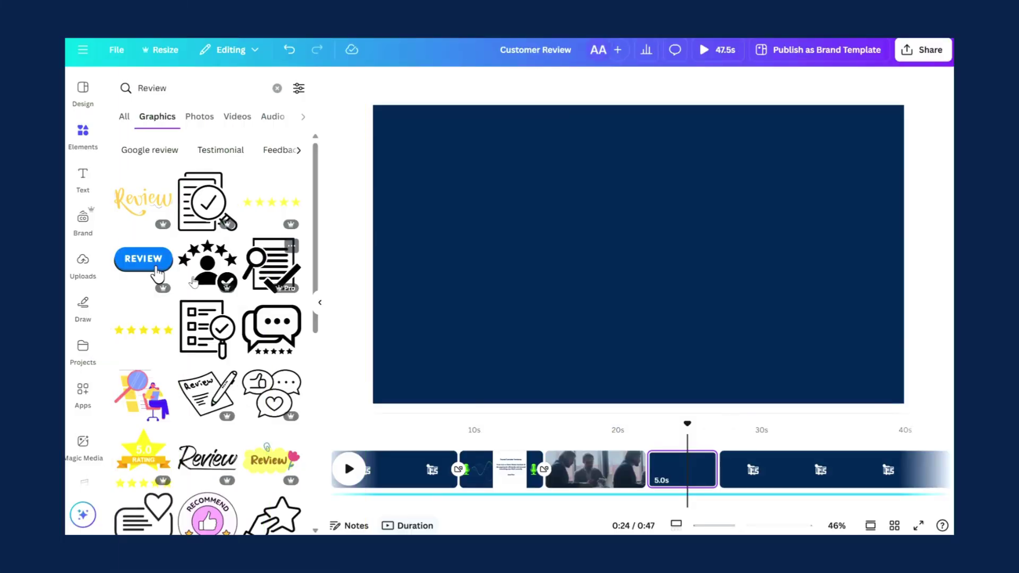
Add the five-star graphic, colour it green and move it higher.
click(144, 330)
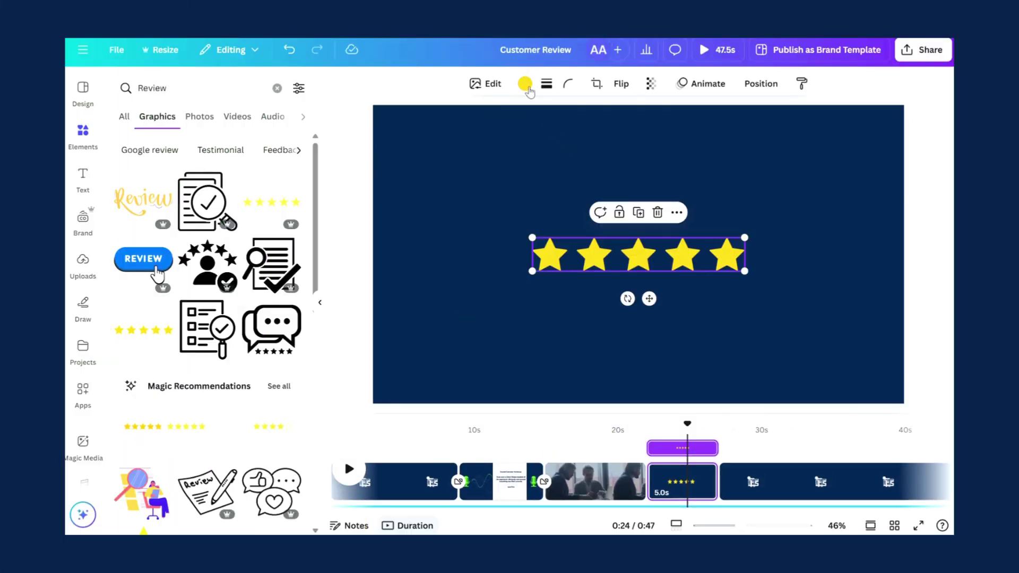
click(525, 83)
click(224, 173)
drag(626, 260, 627, 179)
Place the review quote below the stars in white text.
drag(688, 426, 651, 426)
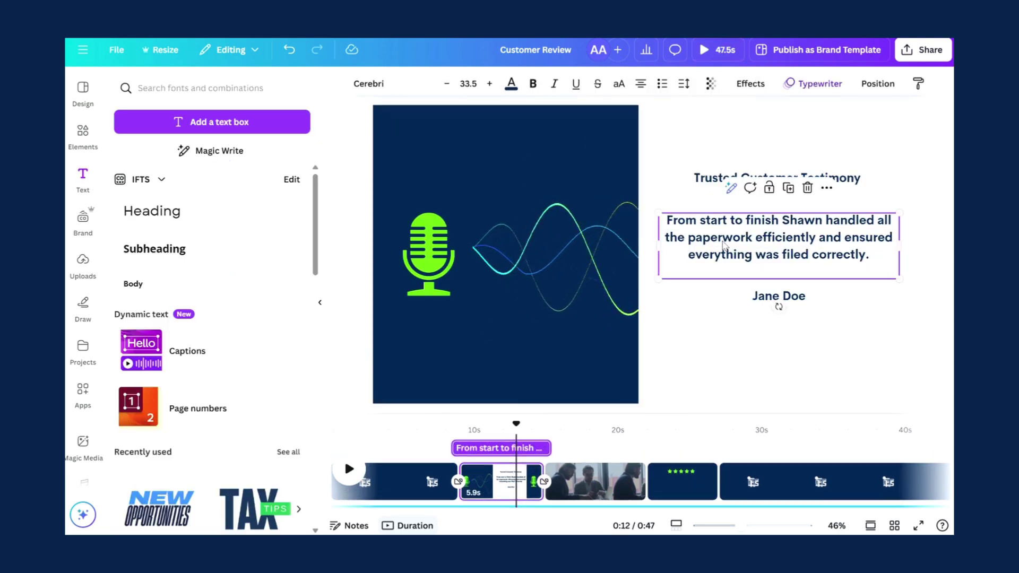
drag(684, 260, 623, 260)
click(511, 83)
click(256, 174)
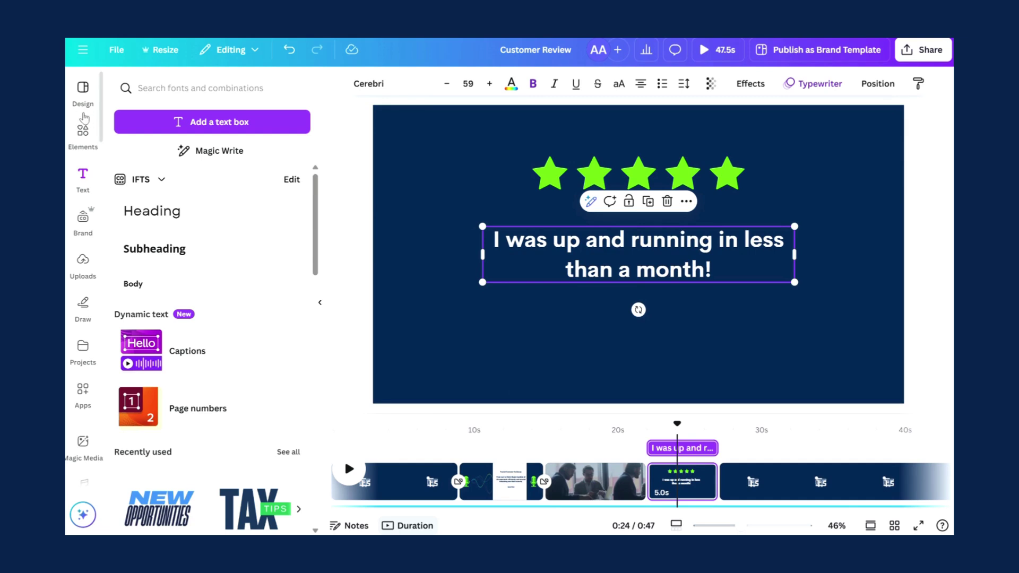
Add an arch shape from the Elements shapes library.
click(83, 133)
click(277, 89)
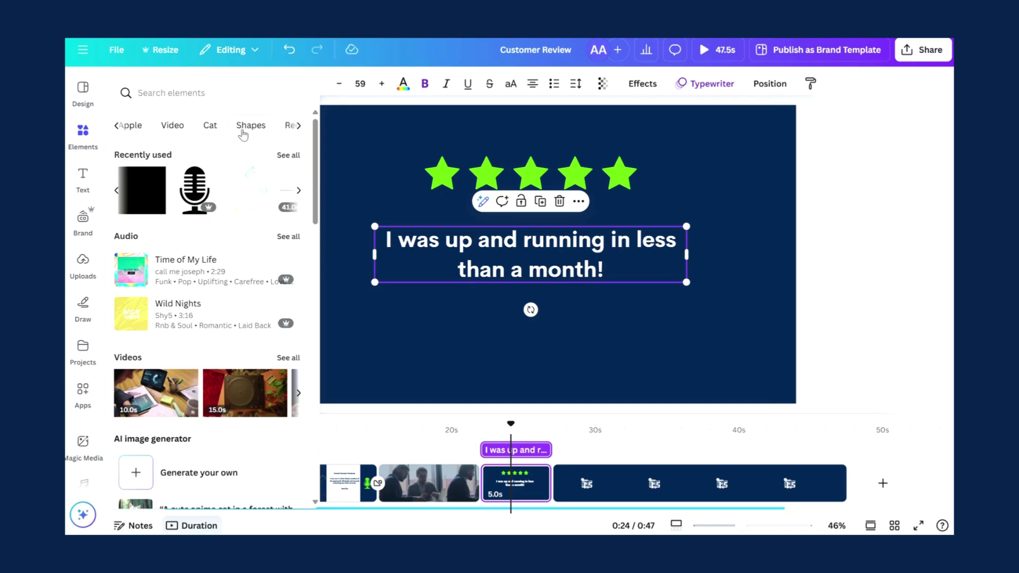
click(243, 131)
click(285, 186)
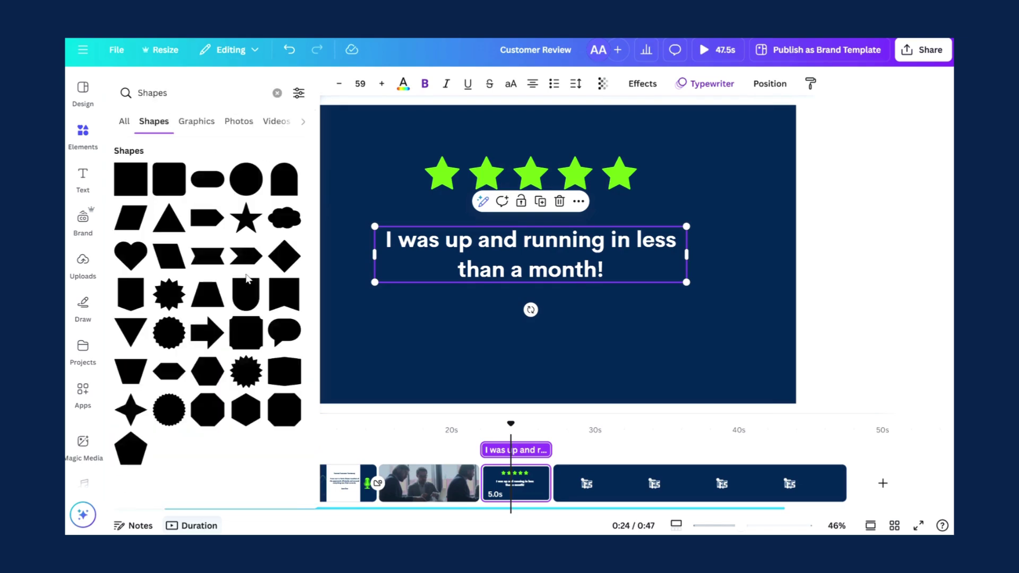
click(299, 190)
Resize and centre the arch under the quote with a blue-grey fill.
drag(565, 295, 676, 405)
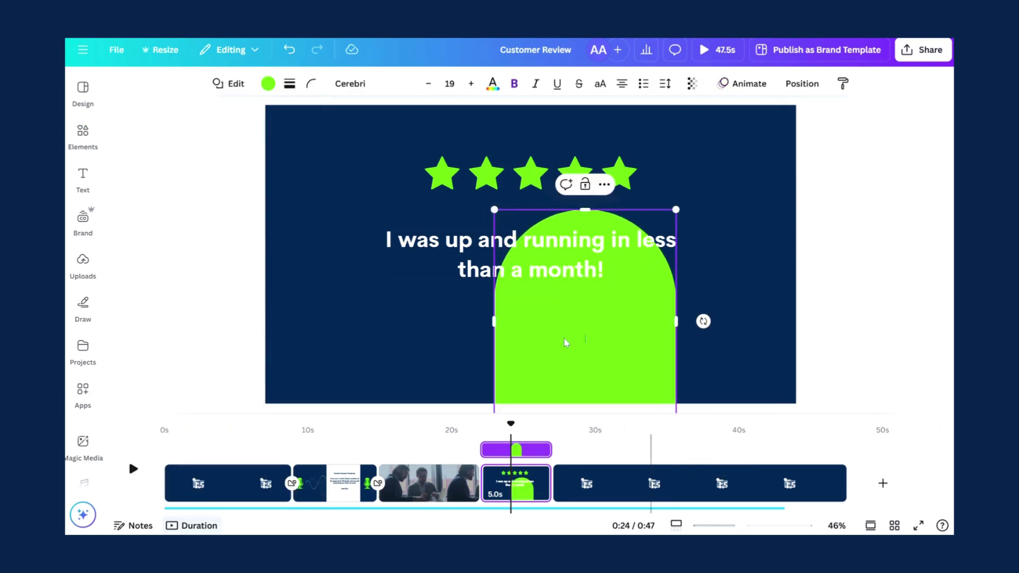
mouse_move(494, 319)
mouse_down()
mouse_move(404, 323)
mouse_move(478, 323)
mouse_up()
drag(676, 209, 730, 143)
drag(688, 268, 615, 326)
click(269, 83)
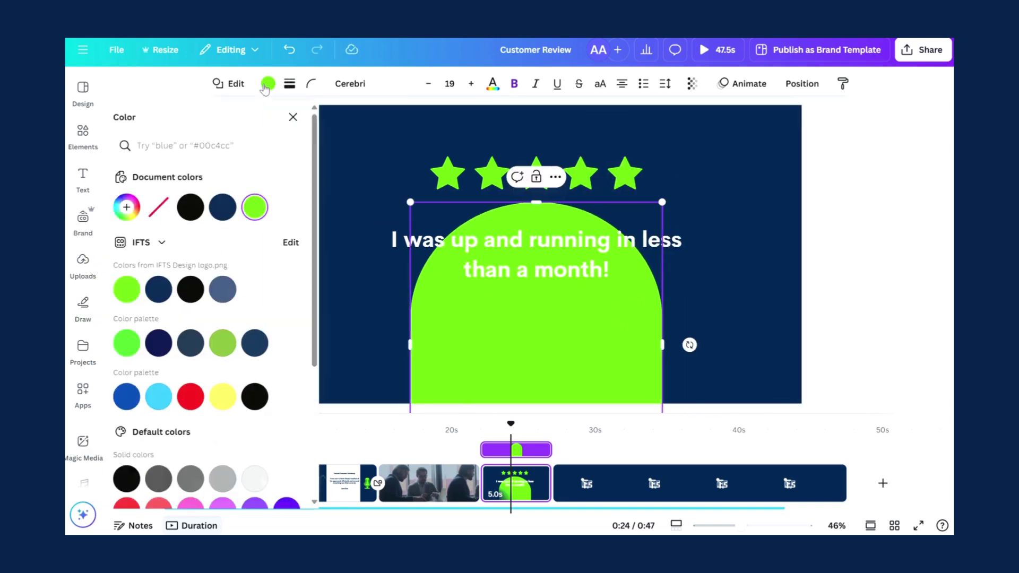
click(223, 289)
drag(583, 304, 594, 293)
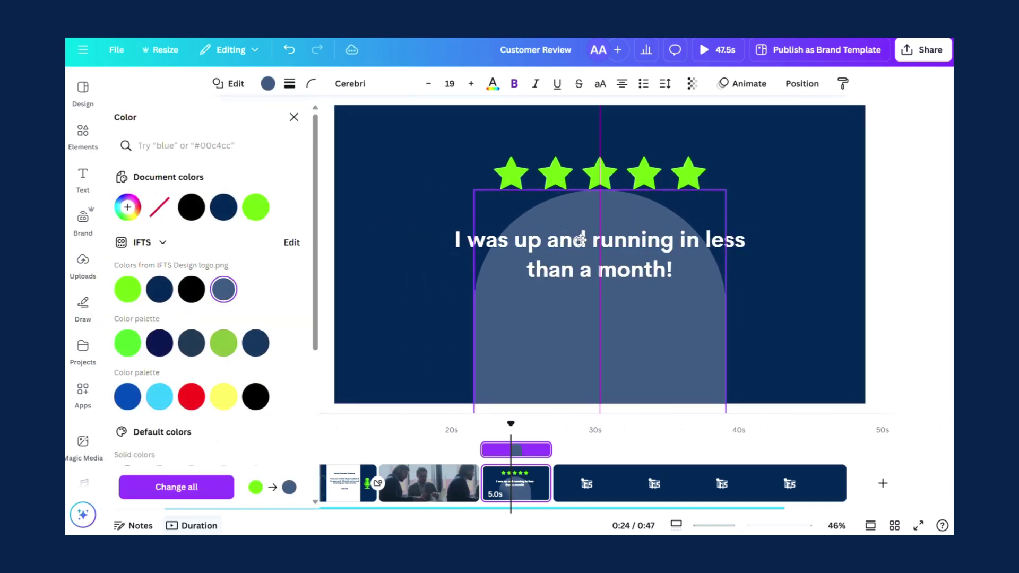
Narrow the quote to wrap onto three lines and move it onto the arch.
click(740, 246)
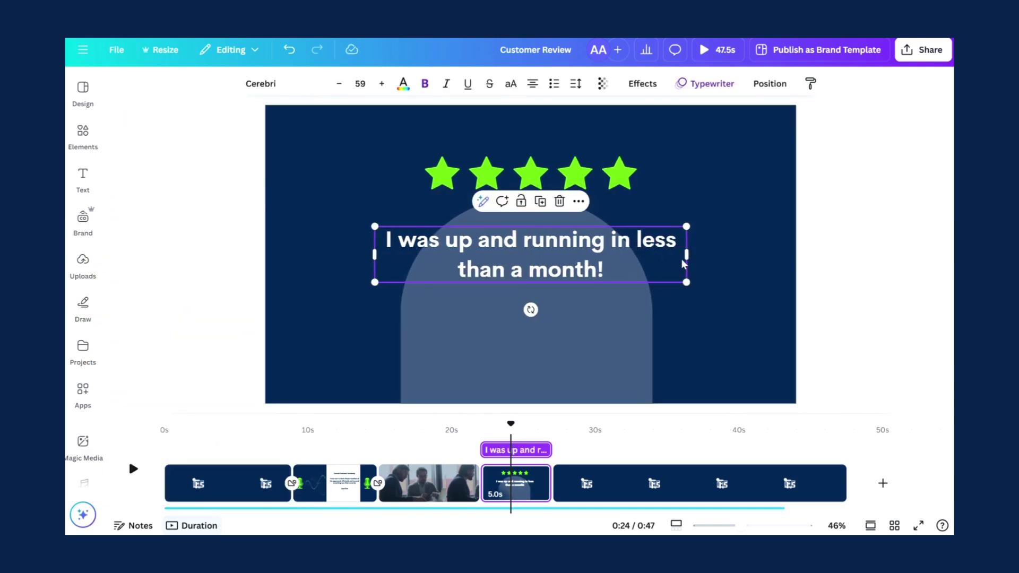
mouse_move(685, 255)
mouse_down()
mouse_move(610, 256)
mouse_move(569, 295)
mouse_up()
key(Escape)
drag(513, 260, 559, 288)
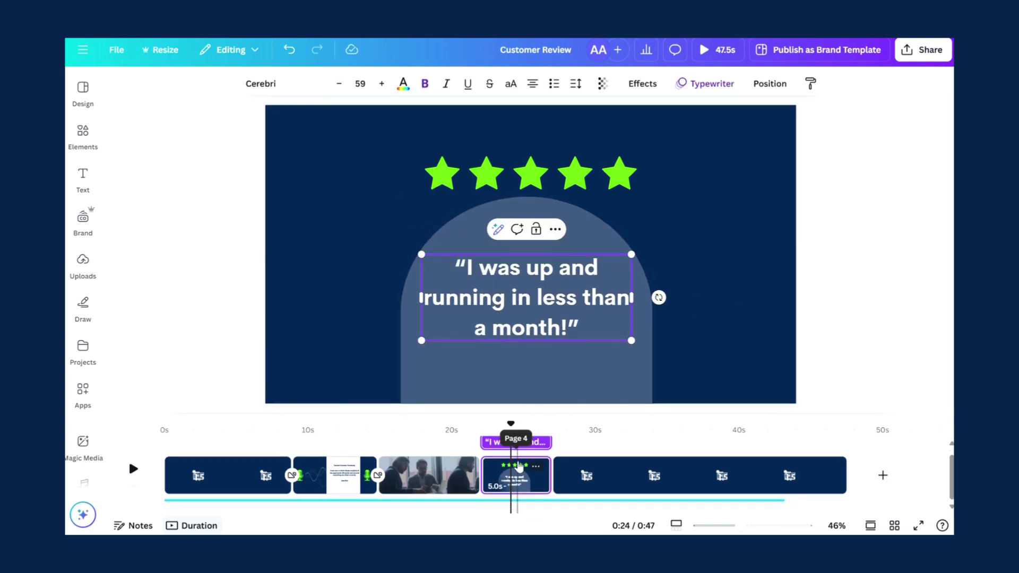
Add a Color Wipe transition after the meeting video page 3.
click(474, 475)
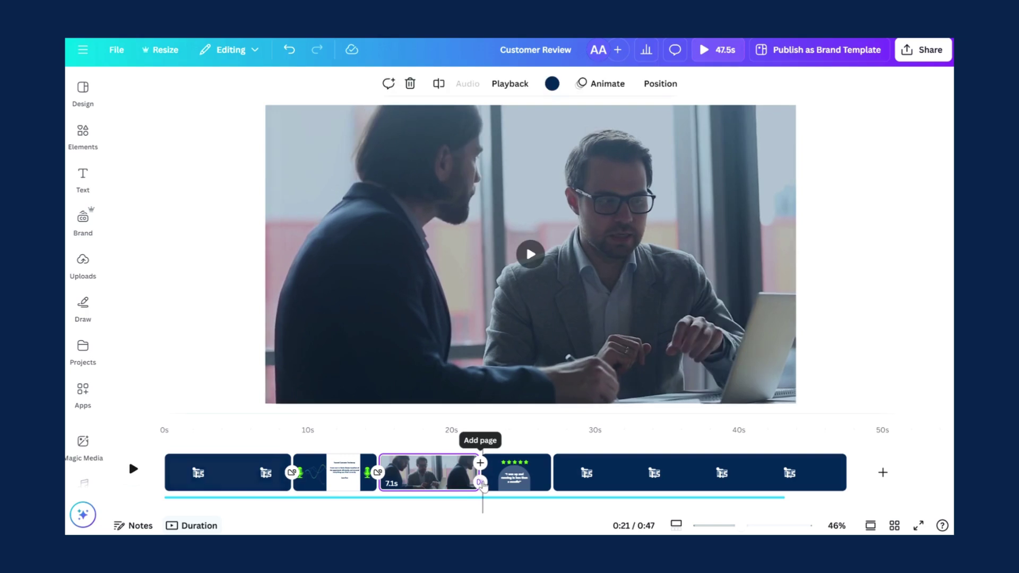
click(480, 474)
click(210, 247)
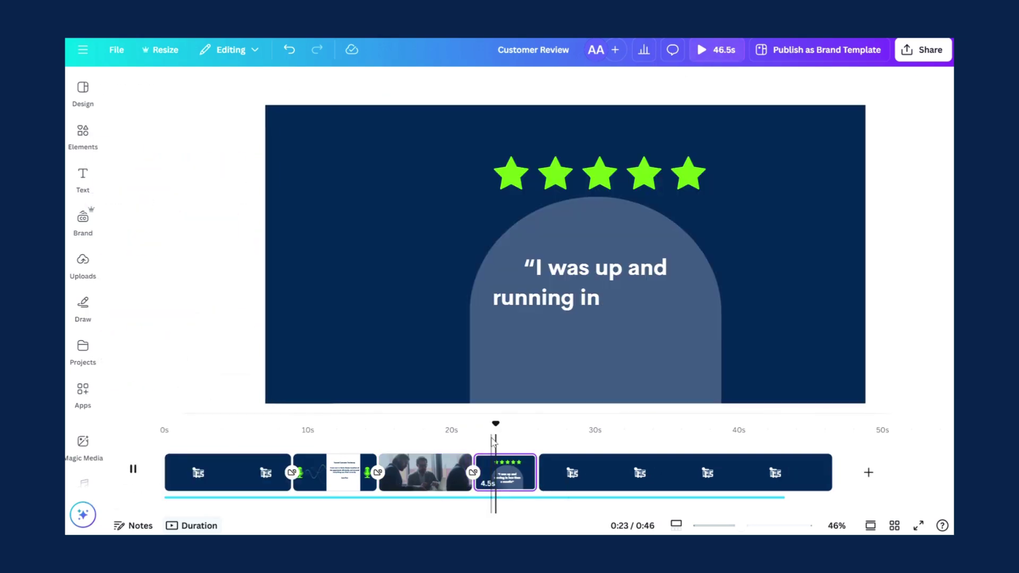